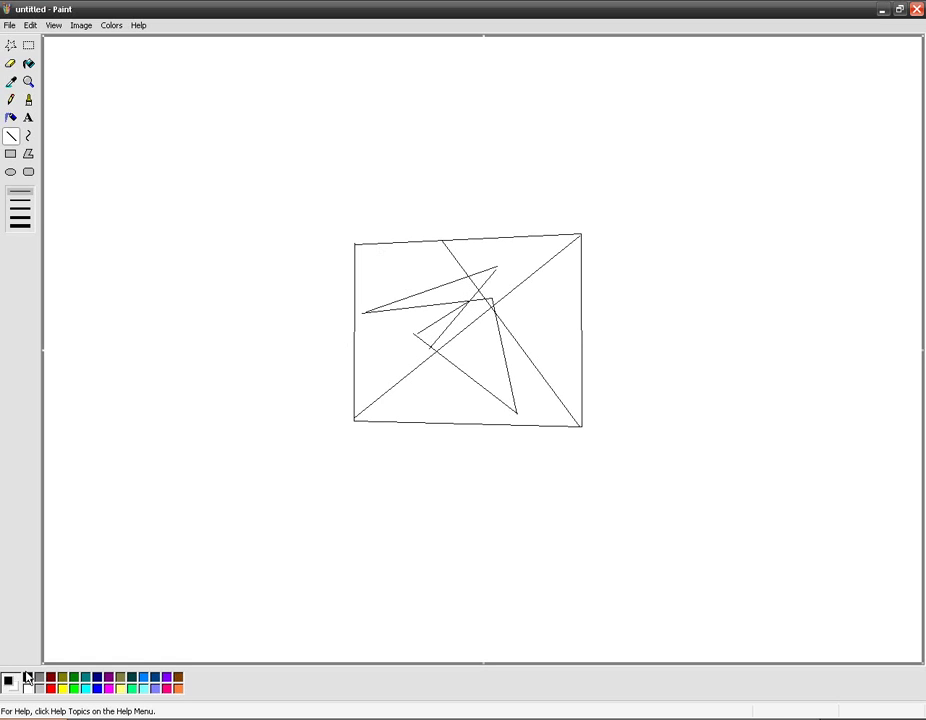
- Fill all the regions inside the line-drawn quadrilateral with black
{"action": "left_click", "coordinate": [28, 63]}
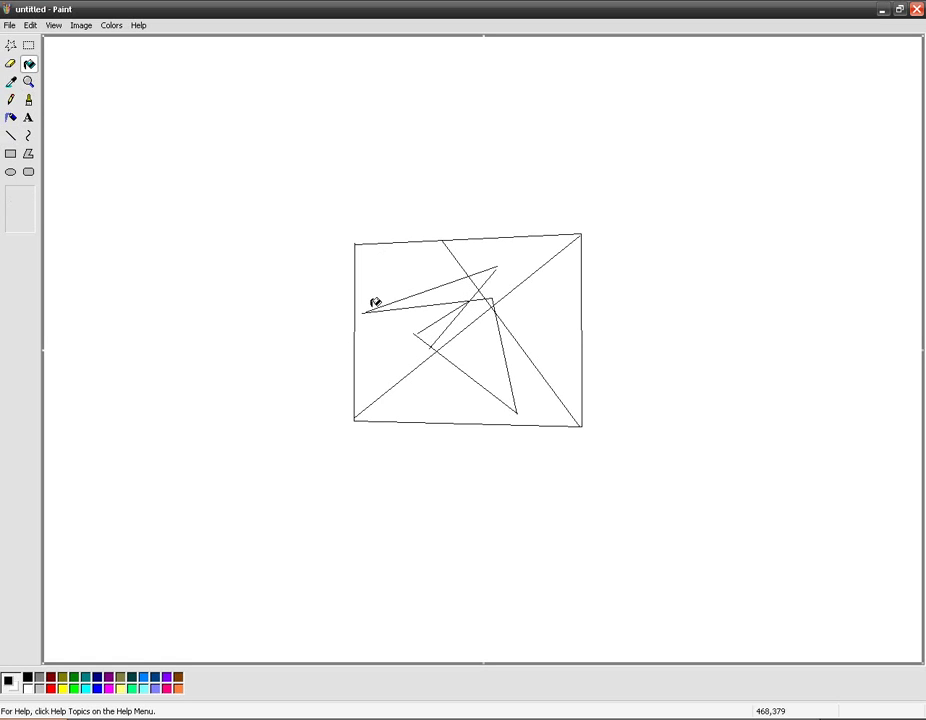
{"action": "left_click", "coordinate": [445, 291]}
{"action": "left_click", "coordinate": [505, 295]}
{"action": "left_click", "coordinate": [498, 347]}
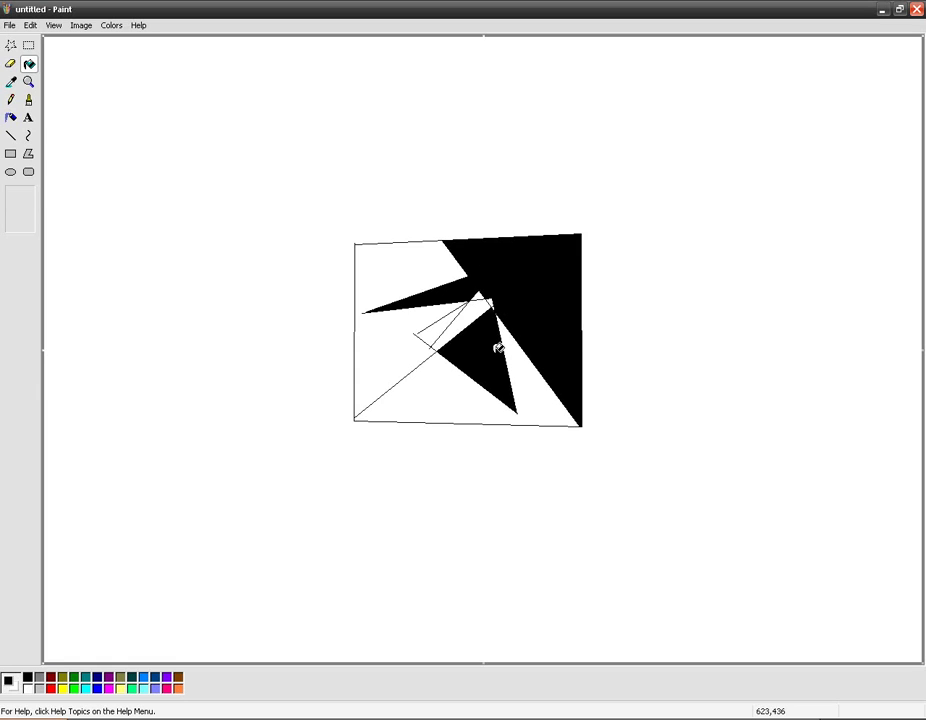
{"action": "left_click", "coordinate": [437, 327]}
{"action": "left_click", "coordinate": [477, 310]}
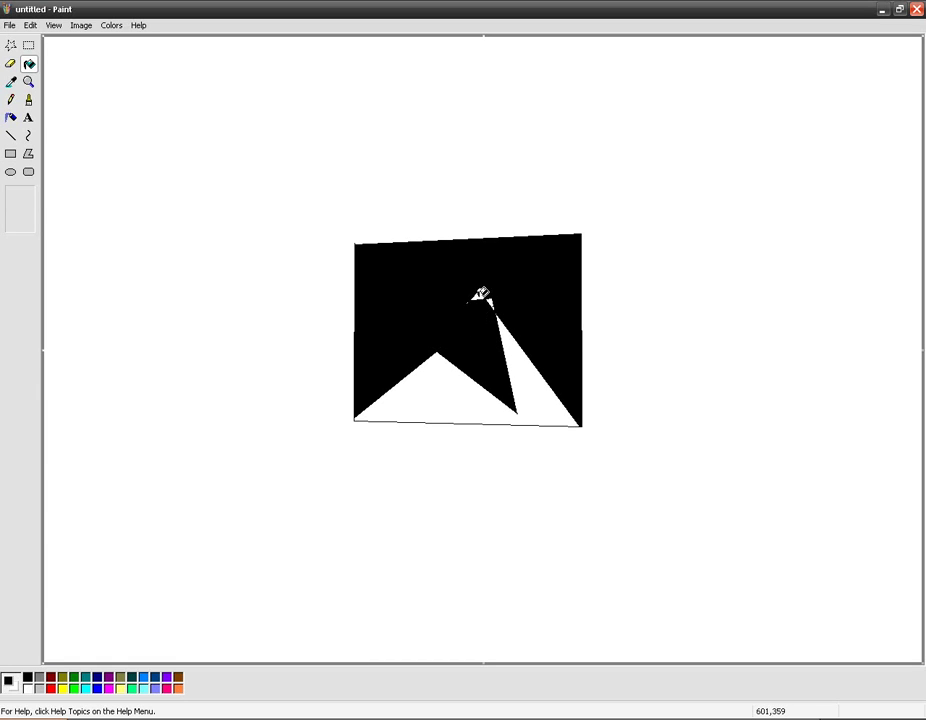
{"action": "left_click", "coordinate": [515, 348]}
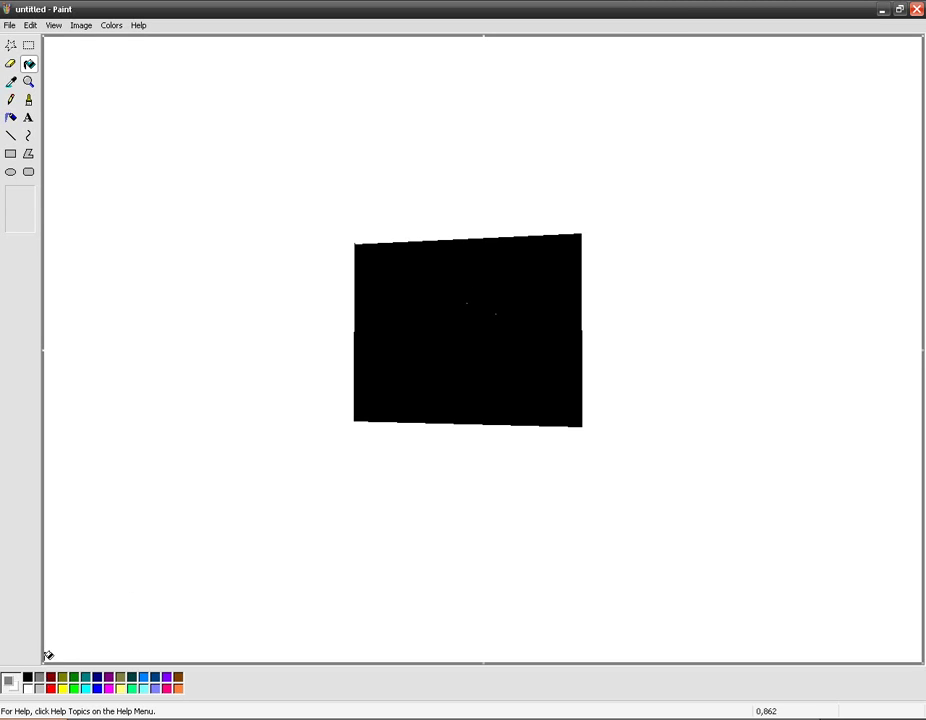
- Recolour the filled quadrilateral gray and return it to black
{"action": "left_click", "coordinate": [476, 297]}
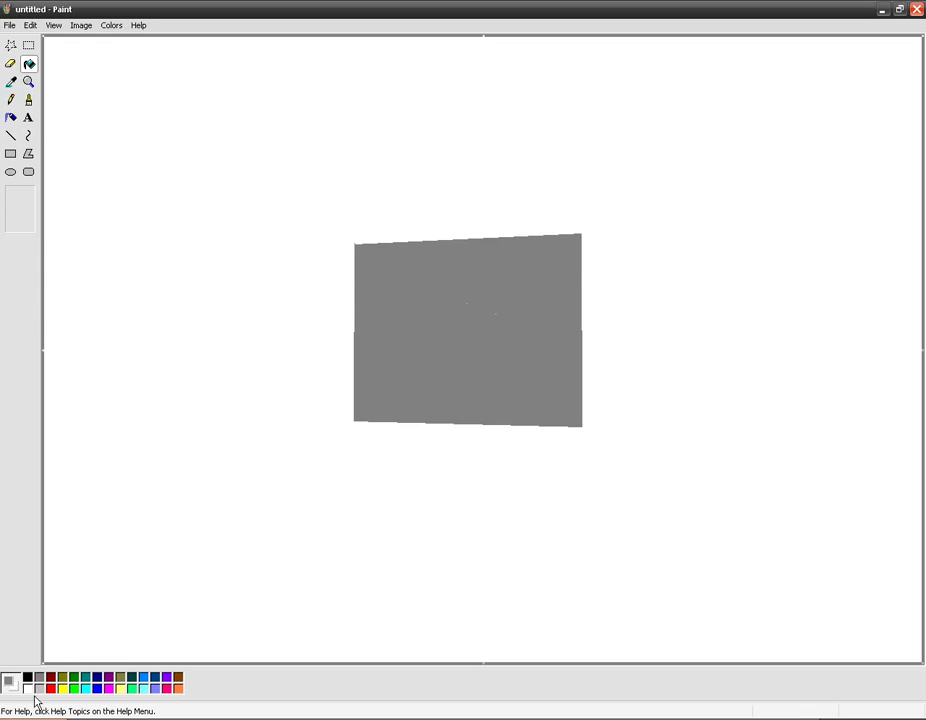
{"action": "left_click", "coordinate": [29, 677]}
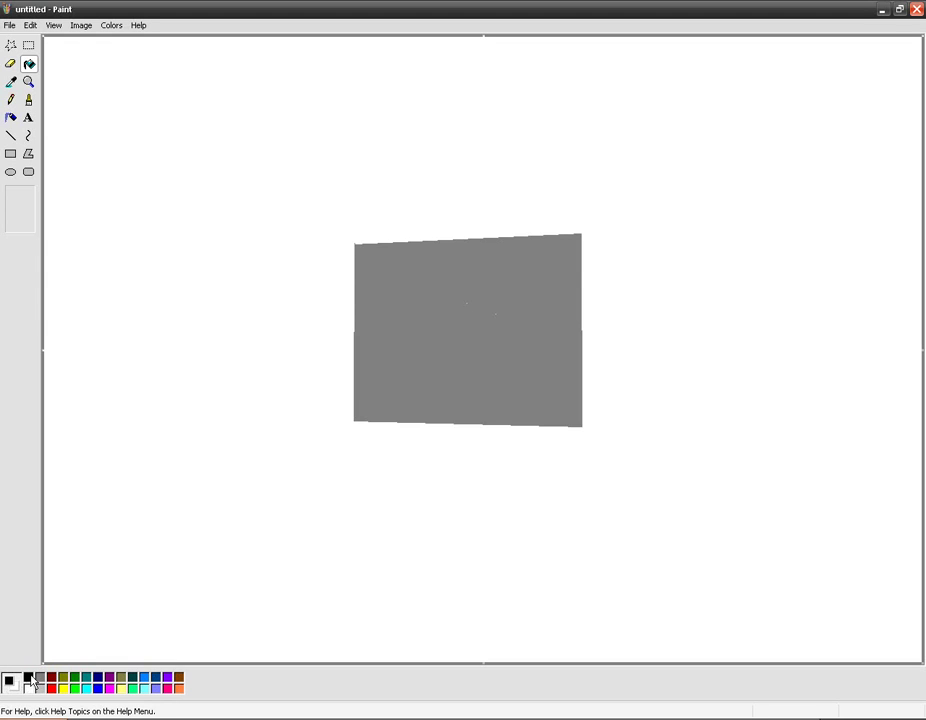
{"action": "left_click", "coordinate": [459, 378]}
- Paint several crossing orange freehand strokes with the Brush over the black quadrilateral
{"action": "left_click", "coordinate": [29, 100]}
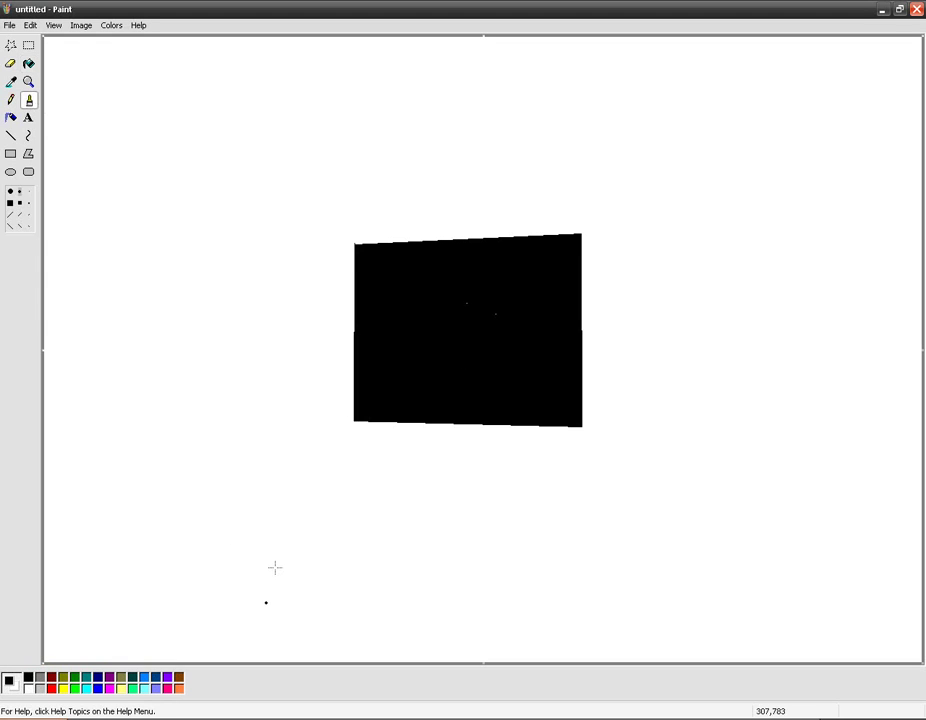
{"action": "mouse_move", "coordinate": [415, 320]}
{"action": "left_mouse_down"}
{"action": "mouse_move", "coordinate": [452, 336]}
{"action": "mouse_move", "coordinate": [509, 308]}
{"action": "mouse_move", "coordinate": [423, 355]}
{"action": "mouse_move", "coordinate": [419, 372]}
{"action": "mouse_move", "coordinate": [455, 365]}
{"action": "left_mouse_up"}
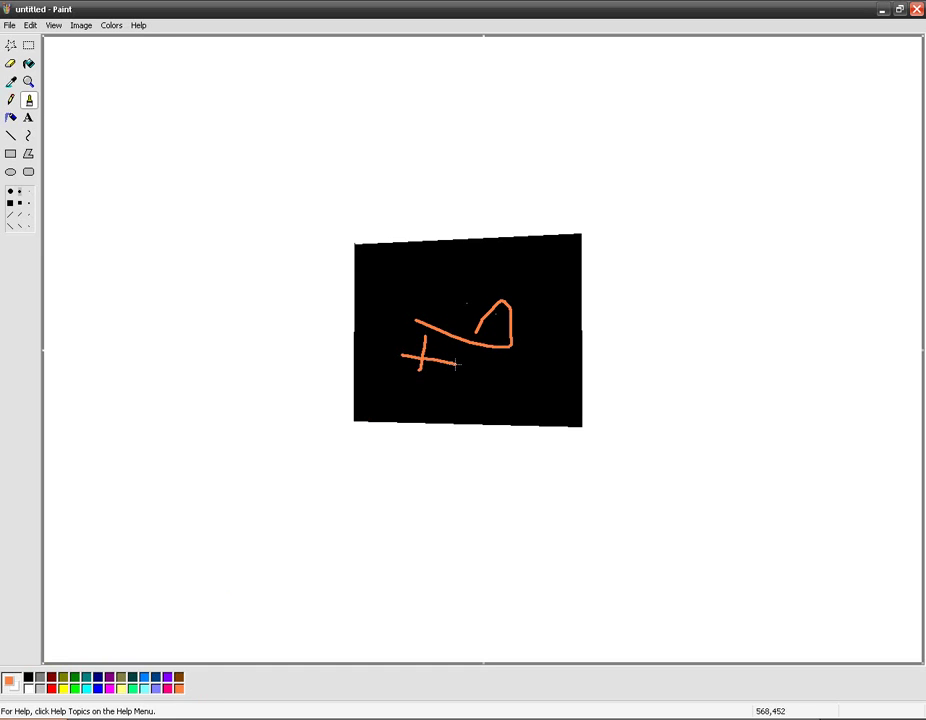
{"action": "left_click_drag", "start_coordinate": [426, 281], "coordinate": [420, 337]}
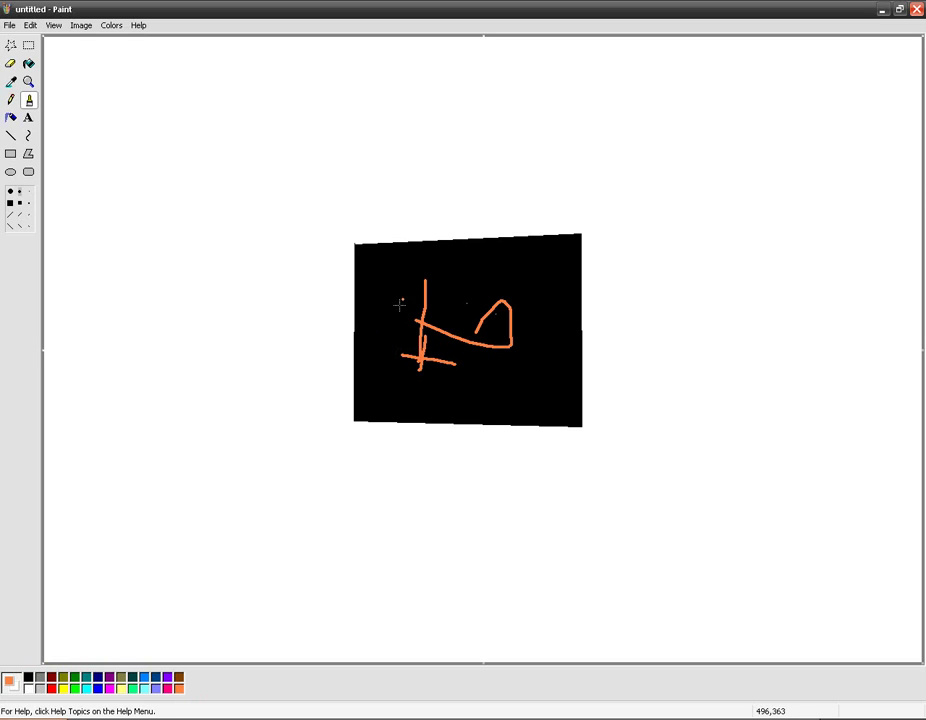
{"action": "left_click_drag", "start_coordinate": [382, 272], "coordinate": [514, 390]}
{"action": "mouse_move", "coordinate": [486, 328]}
{"action": "left_mouse_down"}
{"action": "mouse_move", "coordinate": [522, 298]}
{"action": "mouse_move", "coordinate": [430, 377]}
{"action": "left_mouse_up"}
- Handwrite the word "Pwnage" in orange just below the black quadrilateral
{"action": "mouse_move", "coordinate": [305, 475]}
{"action": "left_mouse_down"}
{"action": "mouse_move", "coordinate": [326, 430]}
{"action": "mouse_move", "coordinate": [307, 440]}
{"action": "mouse_move", "coordinate": [370, 442]}
{"action": "left_mouse_up"}
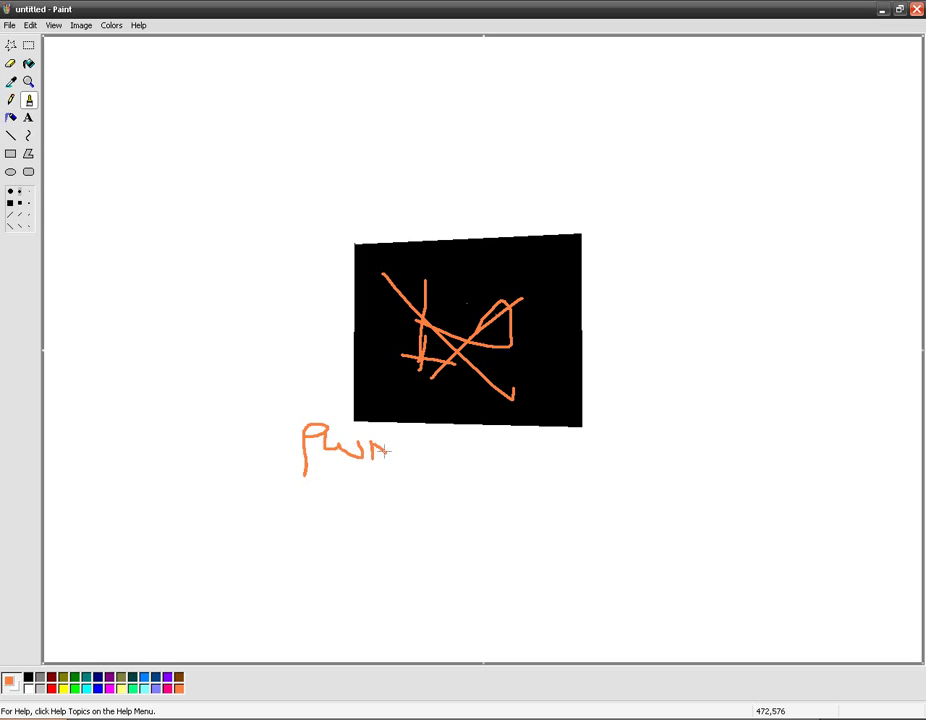
{"action": "left_click_drag", "start_coordinate": [431, 460], "coordinate": [401, 484]}
{"action": "mouse_move", "coordinate": [450, 466]}
{"action": "left_mouse_down"}
{"action": "mouse_move", "coordinate": [476, 462]}
{"action": "mouse_move", "coordinate": [481, 490]}
{"action": "left_mouse_up"}
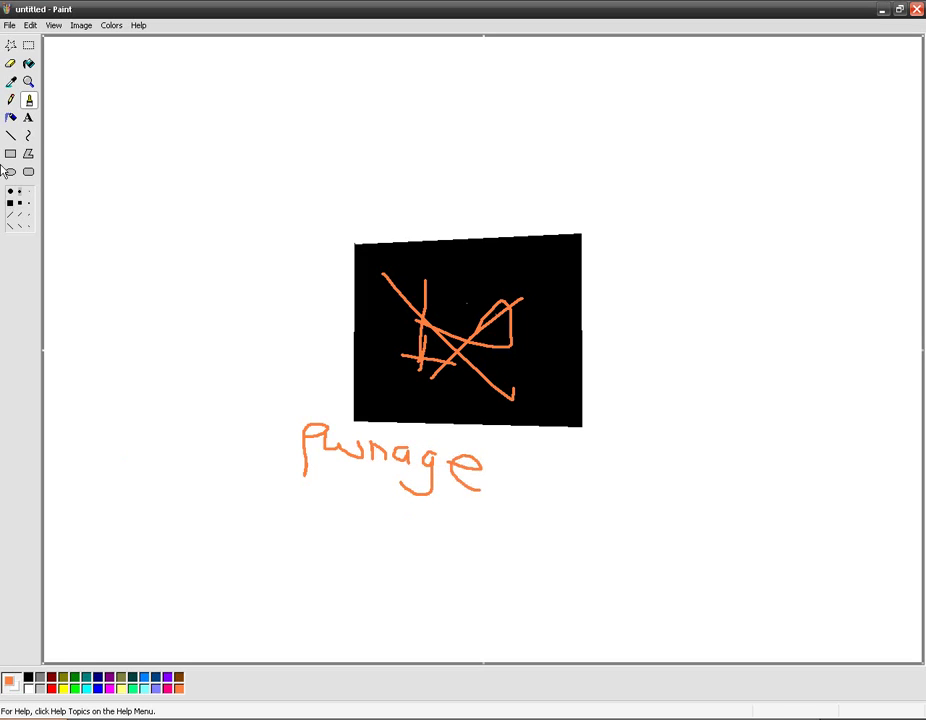
- Enlarge the eraser and wipe the handwritten word and the black quadrilateral off the canvas
{"action": "left_click", "coordinate": [10, 63]}
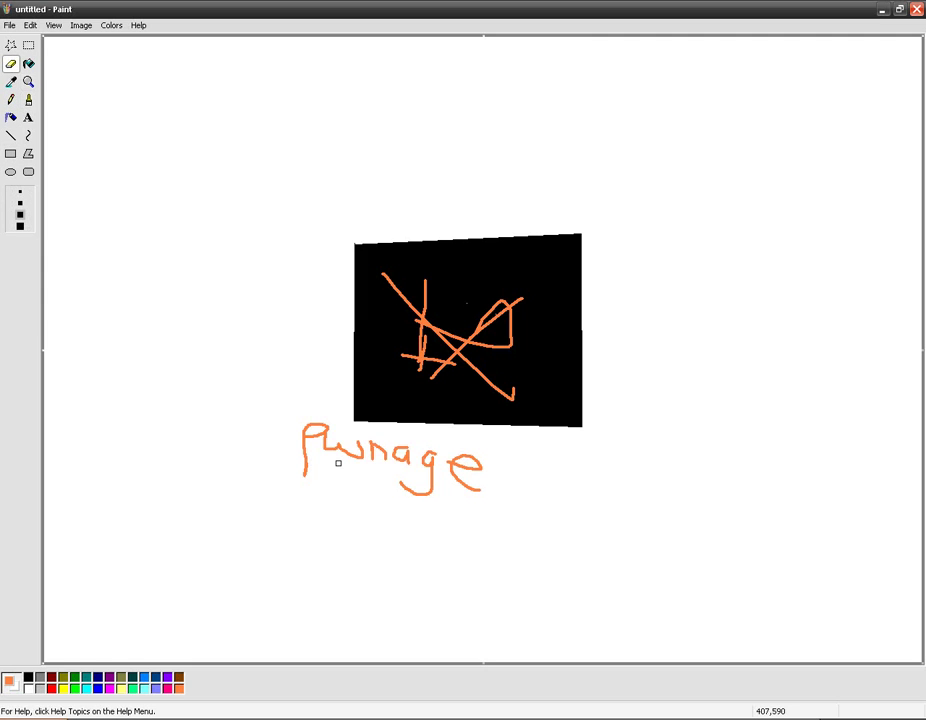
{"action": "key", "text": "ctrl+KP_Add"}
{"action": "key", "text": "ctrl+KP_Add"}
{"action": "mouse_move", "coordinate": [415, 468]}
{"action": "left_mouse_down"}
{"action": "mouse_move", "coordinate": [470, 483]}
{"action": "mouse_move", "coordinate": [438, 493]}
{"action": "mouse_move", "coordinate": [470, 462]}
{"action": "mouse_move", "coordinate": [383, 456]}
{"action": "mouse_move", "coordinate": [432, 489]}
{"action": "mouse_move", "coordinate": [306, 432]}
{"action": "mouse_move", "coordinate": [301, 476]}
{"action": "mouse_move", "coordinate": [306, 440]}
{"action": "mouse_move", "coordinate": [318, 433]}
{"action": "mouse_move", "coordinate": [378, 445]}
{"action": "left_mouse_up"}
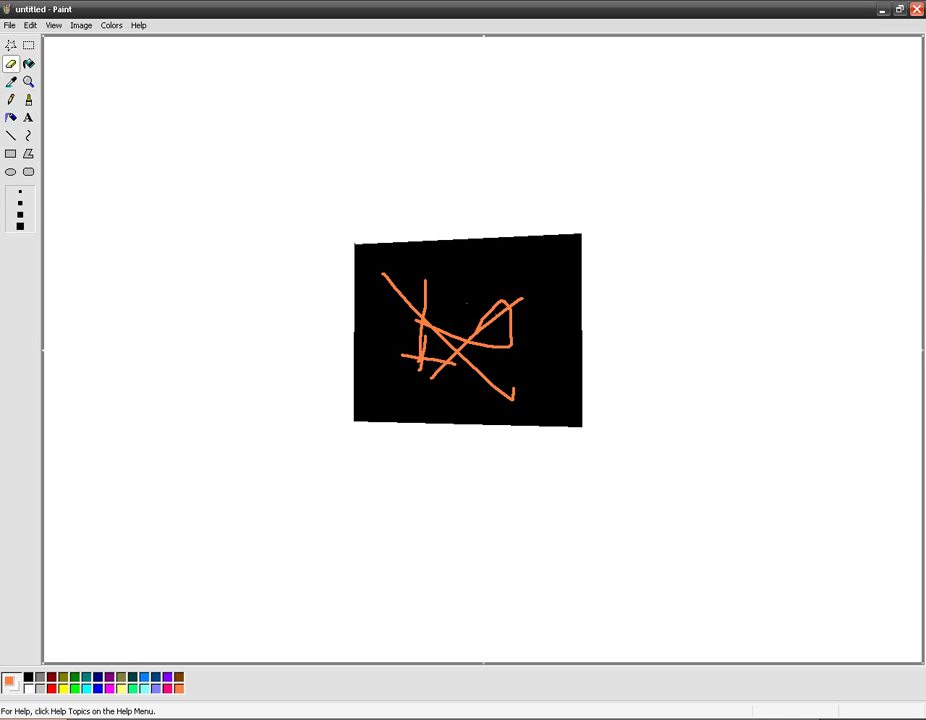
{"action": "left_click", "coordinate": [30, 678]}
{"action": "mouse_move", "coordinate": [411, 281]}
{"action": "left_mouse_down"}
{"action": "mouse_move", "coordinate": [430, 357]}
{"action": "mouse_move", "coordinate": [424, 309]}
{"action": "mouse_move", "coordinate": [576, 355]}
{"action": "mouse_move", "coordinate": [462, 323]}
{"action": "mouse_move", "coordinate": [599, 336]}
{"action": "mouse_move", "coordinate": [436, 283]}
{"action": "mouse_move", "coordinate": [469, 338]}
{"action": "mouse_move", "coordinate": [440, 318]}
{"action": "mouse_move", "coordinate": [315, 293]}
{"action": "mouse_move", "coordinate": [387, 286]}
{"action": "mouse_move", "coordinate": [475, 312]}
{"action": "mouse_move", "coordinate": [405, 258]}
{"action": "mouse_move", "coordinate": [428, 262]}
{"action": "mouse_move", "coordinate": [339, 253]}
{"action": "mouse_move", "coordinate": [357, 317]}
{"action": "mouse_move", "coordinate": [387, 300]}
{"action": "mouse_move", "coordinate": [338, 285]}
{"action": "mouse_move", "coordinate": [464, 269]}
{"action": "mouse_move", "coordinate": [425, 255]}
{"action": "mouse_move", "coordinate": [427, 243]}
{"action": "mouse_move", "coordinate": [588, 249]}
{"action": "mouse_move", "coordinate": [540, 236]}
{"action": "mouse_move", "coordinate": [444, 237]}
{"action": "mouse_move", "coordinate": [594, 274]}
{"action": "mouse_move", "coordinate": [494, 264]}
{"action": "mouse_move", "coordinate": [580, 284]}
{"action": "mouse_move", "coordinate": [538, 299]}
{"action": "mouse_move", "coordinate": [579, 312]}
{"action": "mouse_move", "coordinate": [566, 415]}
{"action": "mouse_move", "coordinate": [570, 378]}
{"action": "mouse_move", "coordinate": [492, 398]}
{"action": "mouse_move", "coordinate": [565, 387]}
{"action": "mouse_move", "coordinate": [429, 348]}
{"action": "mouse_move", "coordinate": [484, 348]}
{"action": "mouse_move", "coordinate": [456, 341]}
{"action": "mouse_move", "coordinate": [422, 309]}
{"action": "mouse_move", "coordinate": [547, 351]}
{"action": "mouse_move", "coordinate": [529, 396]}
{"action": "mouse_move", "coordinate": [552, 401]}
{"action": "mouse_move", "coordinate": [562, 426]}
{"action": "mouse_move", "coordinate": [327, 413]}
{"action": "mouse_move", "coordinate": [356, 346]}
{"action": "mouse_move", "coordinate": [385, 342]}
{"action": "mouse_move", "coordinate": [358, 408]}
{"action": "mouse_move", "coordinate": [443, 397]}
{"action": "mouse_move", "coordinate": [480, 413]}
{"action": "mouse_move", "coordinate": [451, 387]}
{"action": "mouse_move", "coordinate": [379, 379]}
{"action": "mouse_move", "coordinate": [372, 366]}
{"action": "mouse_move", "coordinate": [456, 375]}
{"action": "mouse_move", "coordinate": [385, 366]}
{"action": "mouse_move", "coordinate": [416, 377]}
{"action": "mouse_move", "coordinate": [427, 352]}
{"action": "mouse_move", "coordinate": [398, 369]}
{"action": "mouse_move", "coordinate": [448, 361]}
{"action": "mouse_move", "coordinate": [520, 296]}
{"action": "mouse_move", "coordinate": [496, 352]}
{"action": "mouse_move", "coordinate": [506, 393]}
{"action": "mouse_move", "coordinate": [436, 335]}
{"action": "mouse_move", "coordinate": [430, 310]}
{"action": "mouse_move", "coordinate": [400, 294]}
{"action": "left_mouse_up"}
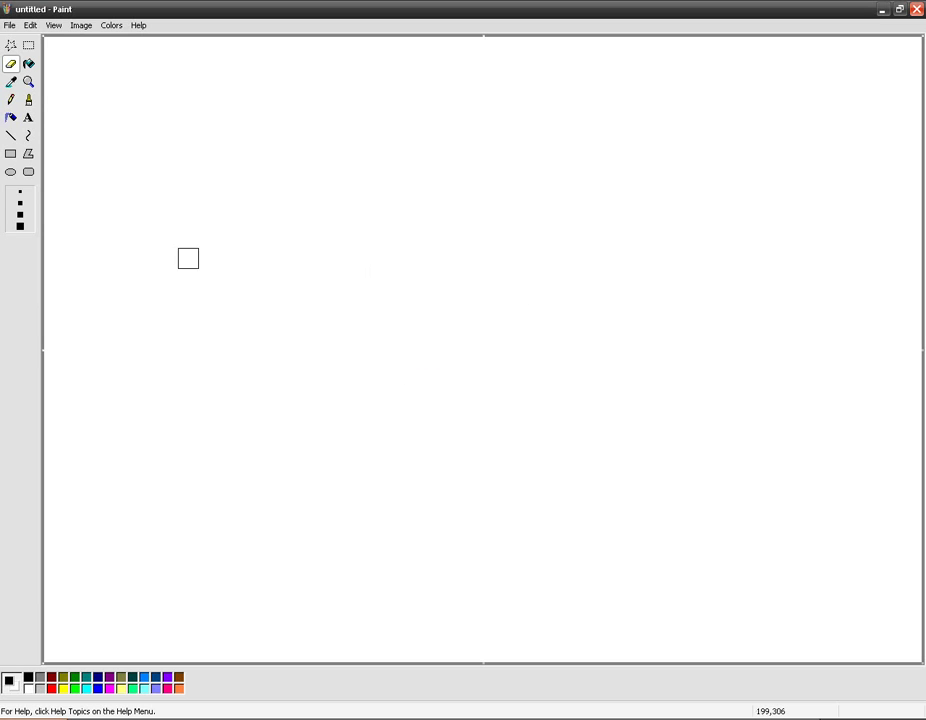
- Draw a large black triangle with straight lines and enclose it in a tilted quadrilateral with crossing inner lines
{"action": "left_click", "coordinate": [10, 135]}
{"action": "mouse_move", "coordinate": [253, 150]}
{"action": "left_mouse_down"}
{"action": "mouse_move", "coordinate": [290, 353]}
{"action": "mouse_move", "coordinate": [537, 591]}
{"action": "left_mouse_up"}
{"action": "left_click_drag", "start_coordinate": [537, 591], "coordinate": [847, 296]}
{"action": "left_click_drag", "start_coordinate": [847, 296], "coordinate": [253, 150]}
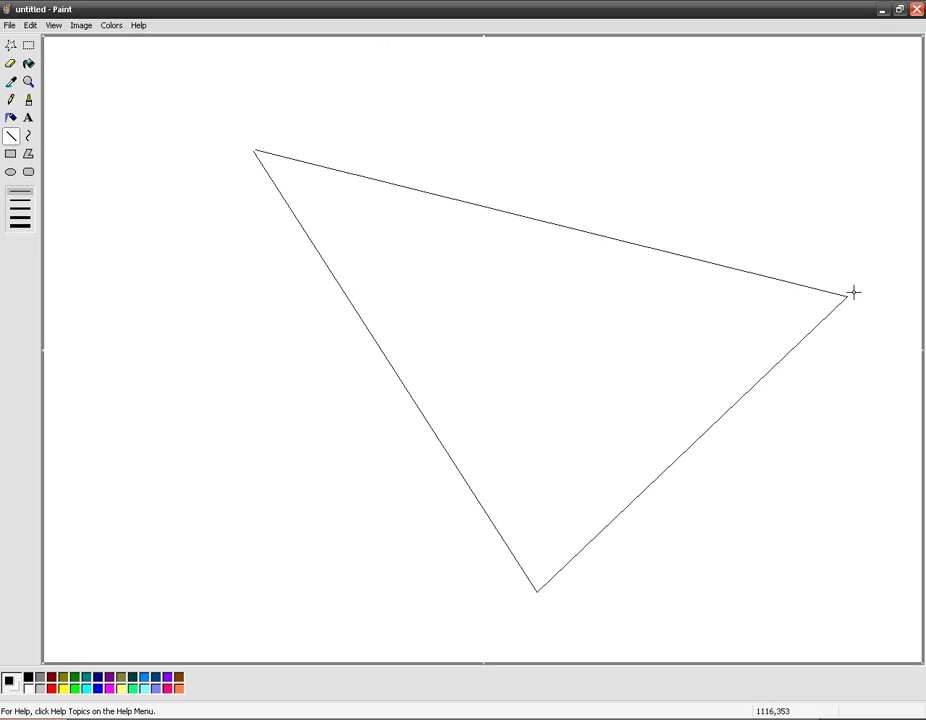
{"action": "left_click_drag", "start_coordinate": [847, 296], "coordinate": [346, 58]}
{"action": "mouse_move", "coordinate": [346, 58]}
{"action": "left_mouse_down"}
{"action": "mouse_move", "coordinate": [167, 240]}
{"action": "mouse_move", "coordinate": [227, 306]}
{"action": "mouse_move", "coordinate": [529, 568]}
{"action": "mouse_move", "coordinate": [536, 592]}
{"action": "left_mouse_up"}
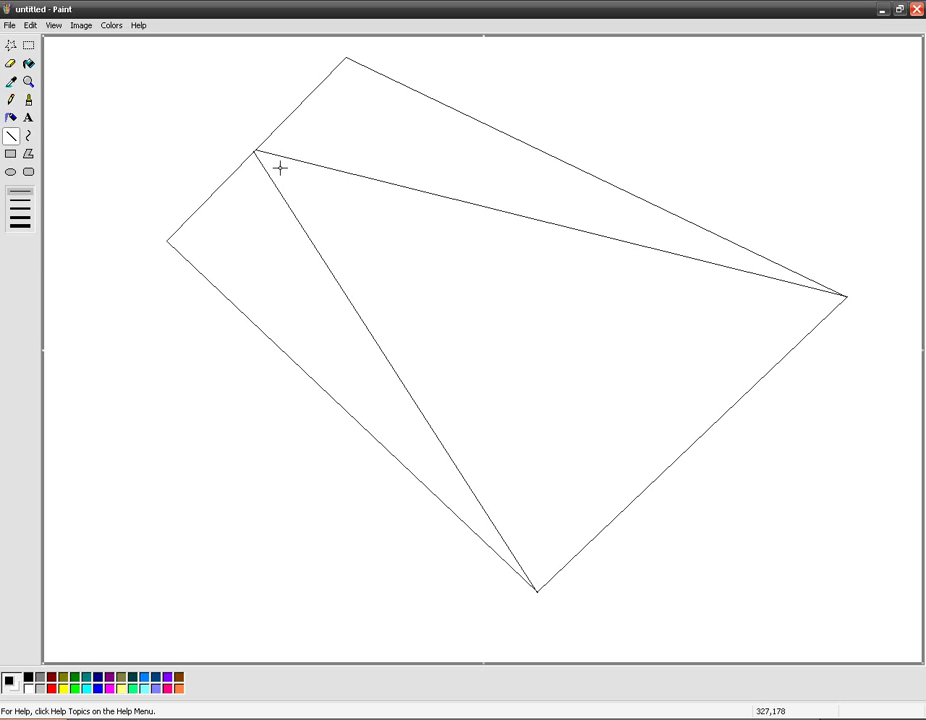
{"action": "left_click_drag", "start_coordinate": [346, 58], "coordinate": [169, 240]}
- Fill the central, upper and lower-left regions of the line figure with blue
{"action": "left_click", "coordinate": [95, 688]}
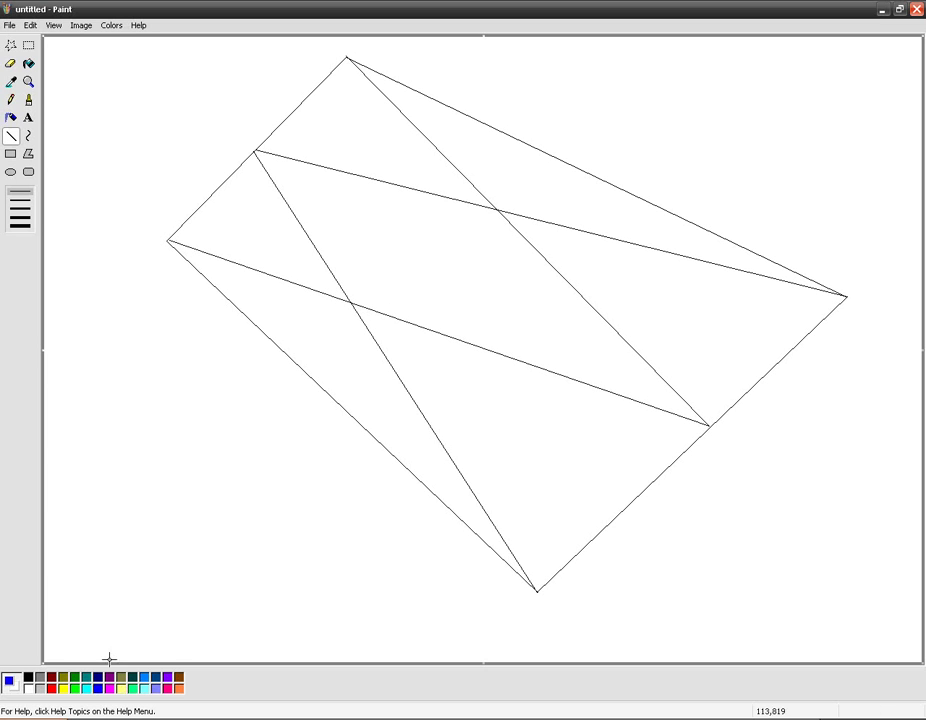
{"action": "left_click", "coordinate": [29, 63]}
{"action": "left_click", "coordinate": [438, 215]}
{"action": "left_click", "coordinate": [533, 166]}
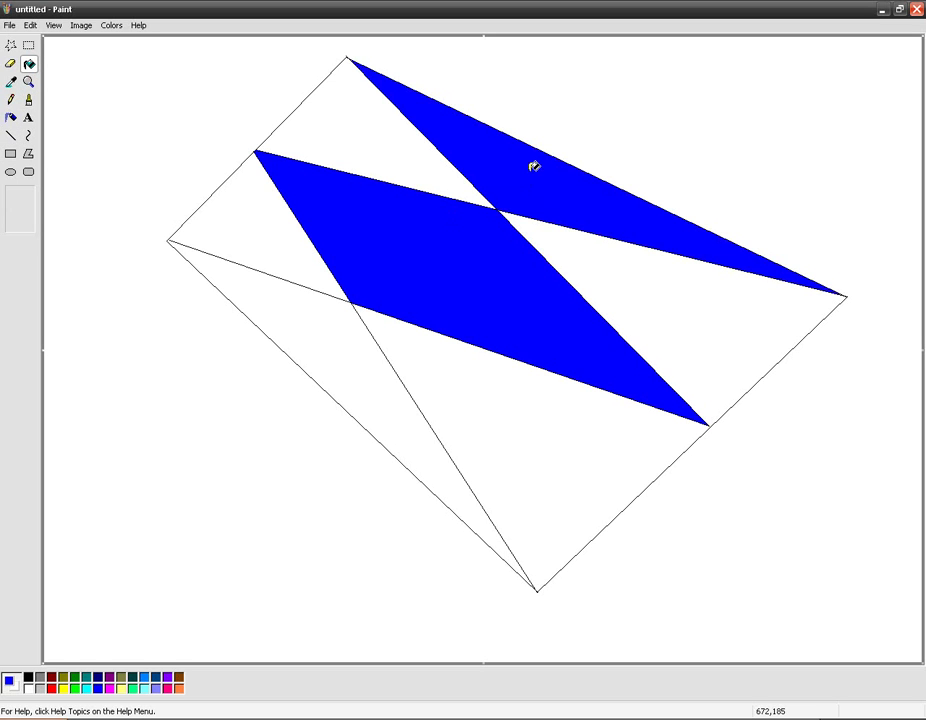
{"action": "left_click", "coordinate": [312, 310]}
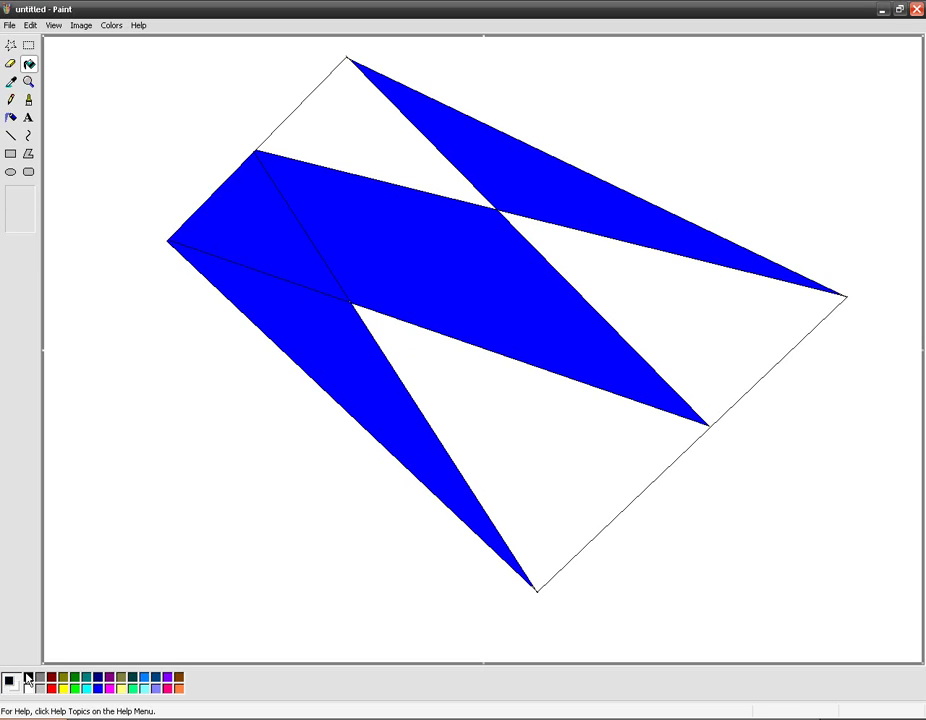
- Fill every region of the figure with black and recolour the whole shape yellow
{"action": "left_click", "coordinate": [300, 232]}
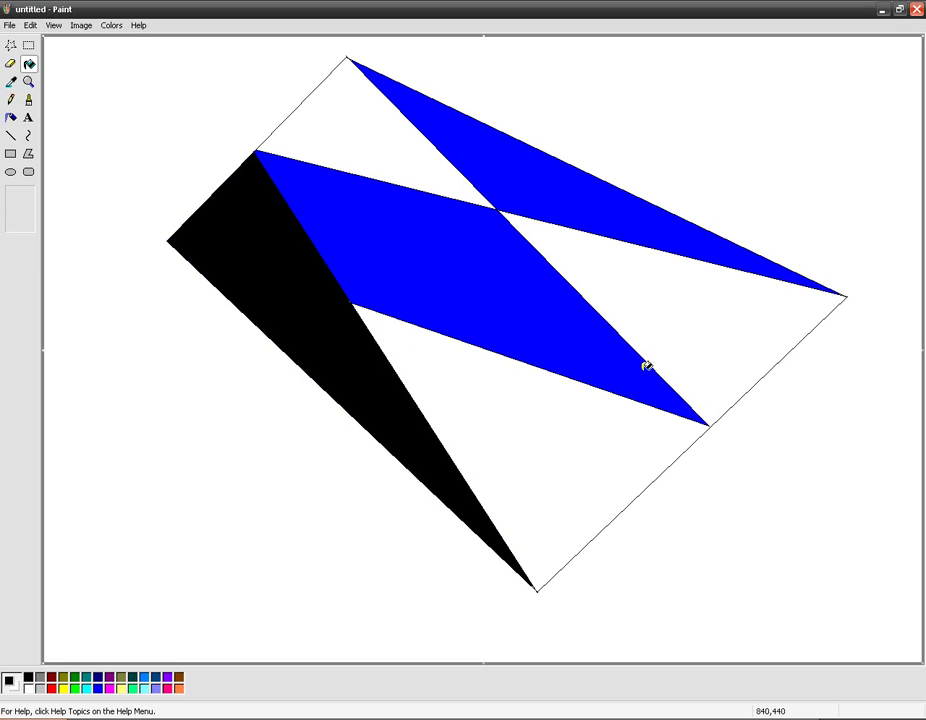
{"action": "left_click", "coordinate": [433, 150]}
{"action": "left_click", "coordinate": [680, 315]}
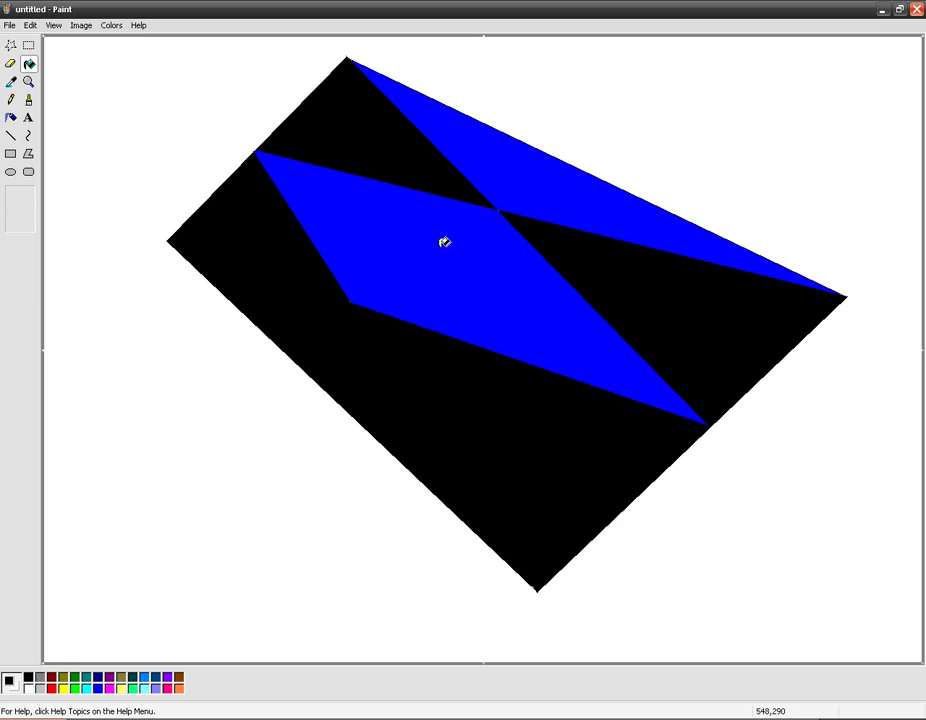
{"action": "left_click", "coordinate": [450, 222]}
{"action": "left_click", "coordinate": [517, 161]}
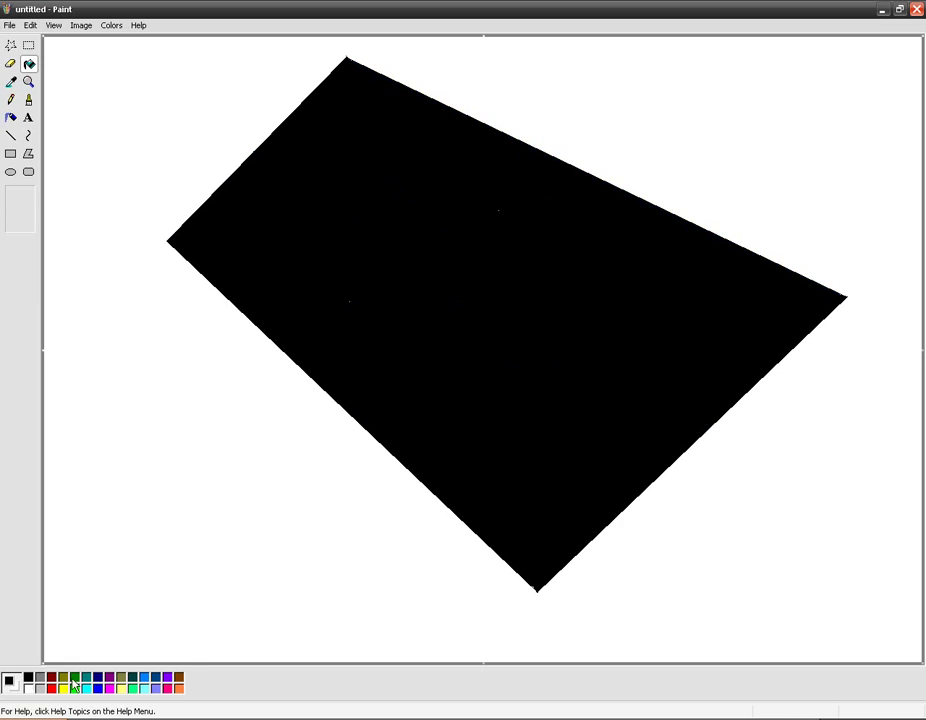
{"action": "left_click", "coordinate": [64, 688]}
{"action": "left_click", "coordinate": [486, 354]}
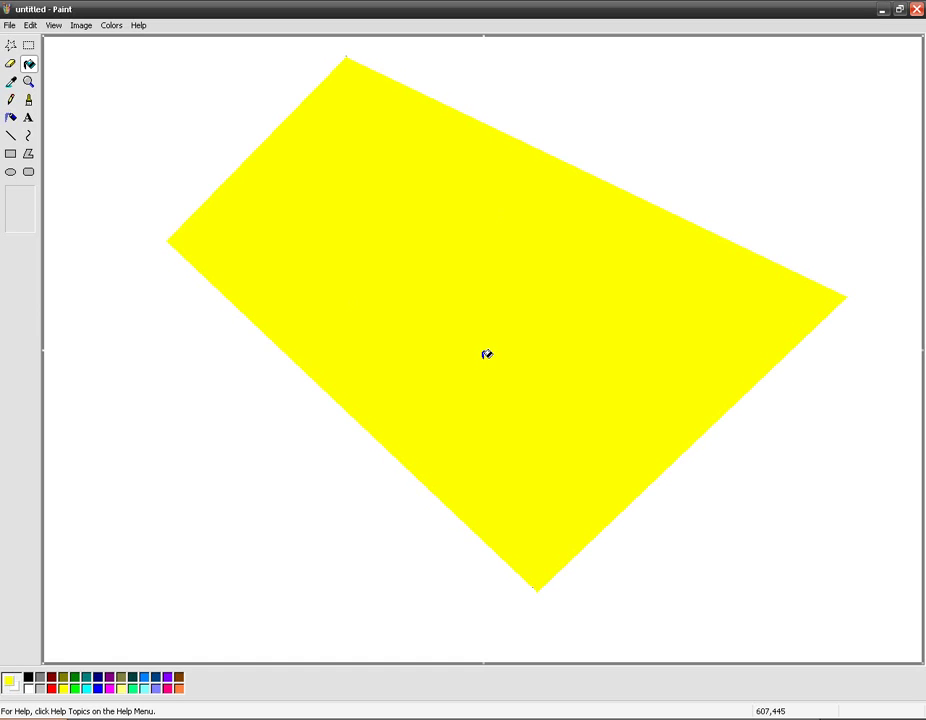
- Handwrite "OH YEA..." and "Pwnage..." in black with the Brush on the yellow shape
{"action": "left_click", "coordinate": [28, 100]}
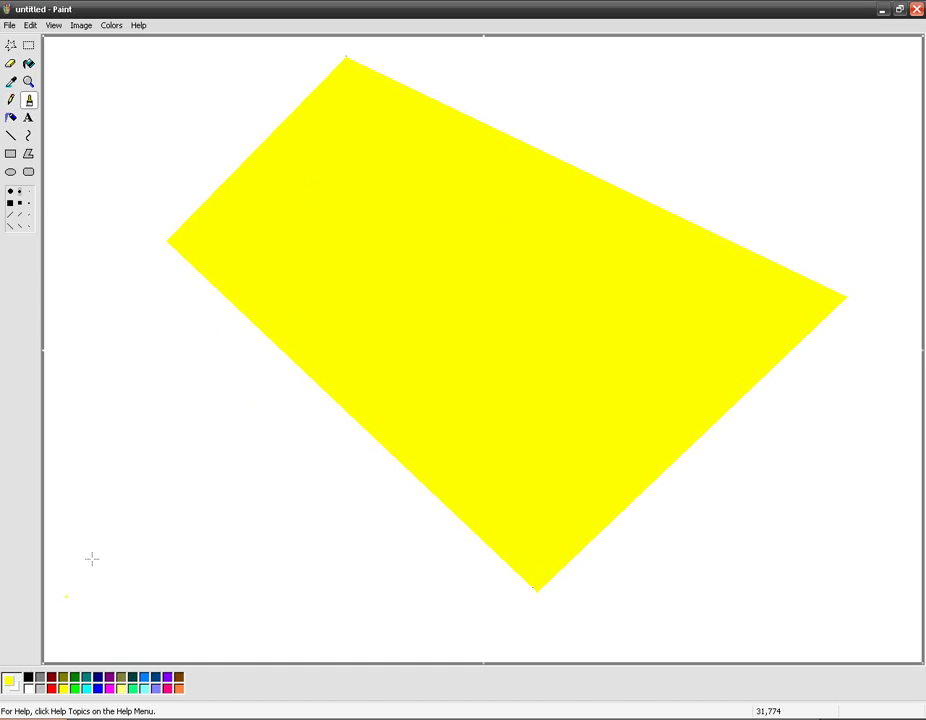
{"action": "left_click", "coordinate": [28, 680]}
{"action": "left_click", "coordinate": [251, 246]}
{"action": "mouse_move", "coordinate": [297, 147]}
{"action": "left_mouse_down"}
{"action": "mouse_move", "coordinate": [267, 192]}
{"action": "mouse_move", "coordinate": [297, 143]}
{"action": "mouse_move", "coordinate": [318, 160]}
{"action": "mouse_move", "coordinate": [297, 198]}
{"action": "mouse_move", "coordinate": [264, 185]}
{"action": "mouse_move", "coordinate": [275, 162]}
{"action": "mouse_move", "coordinate": [305, 146]}
{"action": "mouse_move", "coordinate": [331, 175]}
{"action": "mouse_move", "coordinate": [319, 212]}
{"action": "mouse_move", "coordinate": [345, 185]}
{"action": "left_mouse_up"}
{"action": "left_click_drag", "start_coordinate": [343, 168], "coordinate": [343, 226]}
{"action": "mouse_move", "coordinate": [390, 183]}
{"action": "left_mouse_down"}
{"action": "mouse_move", "coordinate": [407, 228]}
{"action": "mouse_move", "coordinate": [390, 280]}
{"action": "left_mouse_up"}
{"action": "left_click_drag", "start_coordinate": [433, 232], "coordinate": [462, 293]}
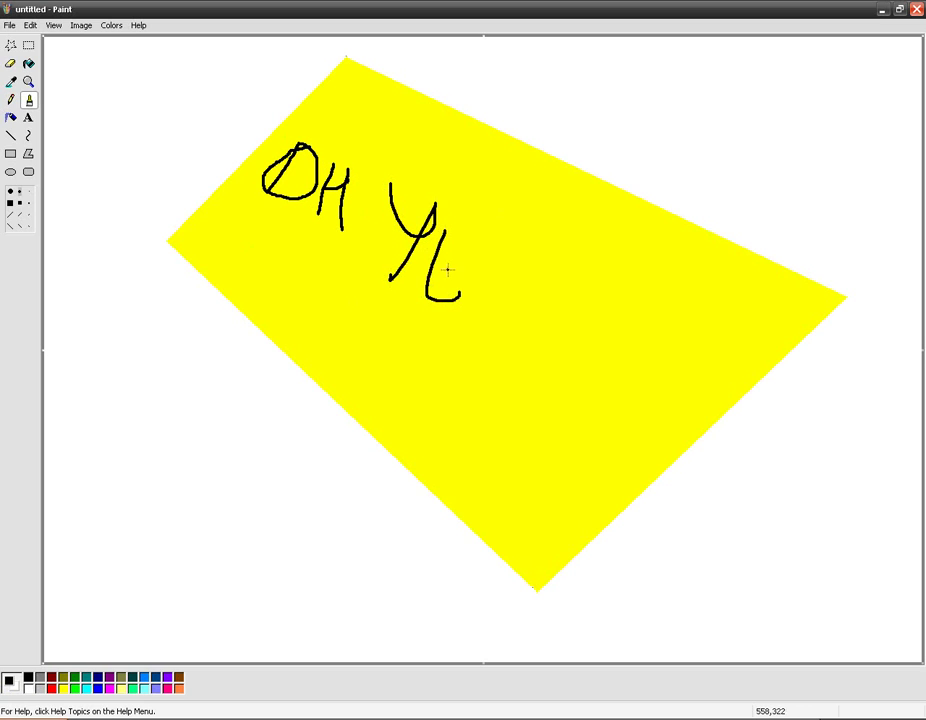
{"action": "left_click_drag", "start_coordinate": [433, 229], "coordinate": [514, 216]}
{"action": "mouse_move", "coordinate": [503, 305]}
{"action": "left_mouse_down"}
{"action": "mouse_move", "coordinate": [547, 250]}
{"action": "mouse_move", "coordinate": [516, 293]}
{"action": "mouse_move", "coordinate": [572, 295]}
{"action": "left_mouse_up"}
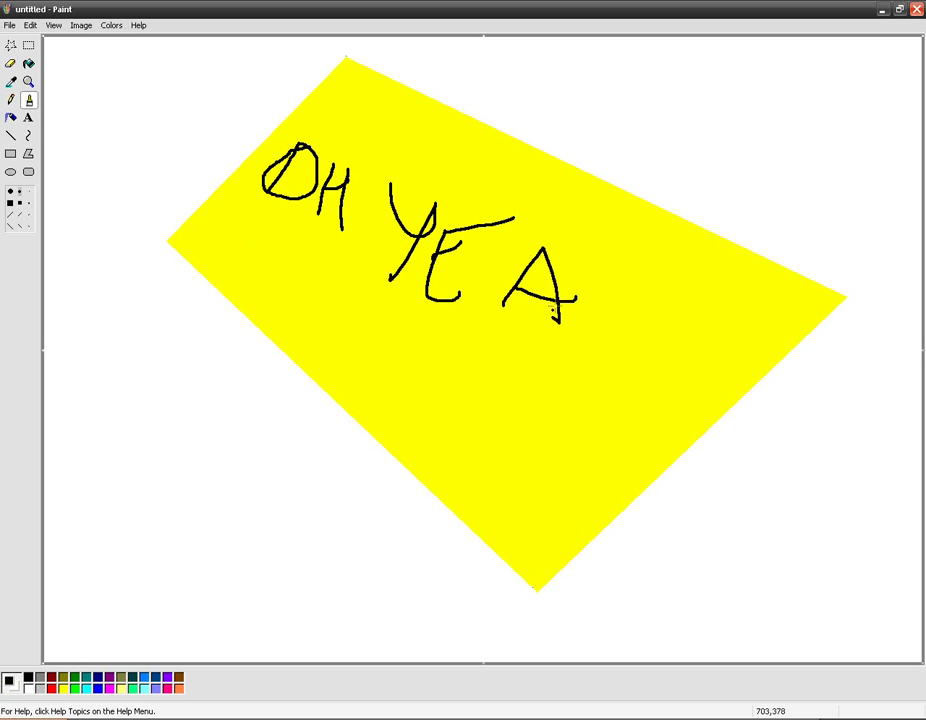
{"action": "mouse_move", "coordinate": [320, 335]}
{"action": "left_mouse_down"}
{"action": "mouse_move", "coordinate": [377, 310]}
{"action": "mouse_move", "coordinate": [383, 356]}
{"action": "mouse_move", "coordinate": [406, 335]}
{"action": "mouse_move", "coordinate": [406, 363]}
{"action": "mouse_move", "coordinate": [442, 392]}
{"action": "mouse_move", "coordinate": [454, 368]}
{"action": "mouse_move", "coordinate": [474, 386]}
{"action": "mouse_move", "coordinate": [462, 430]}
{"action": "mouse_move", "coordinate": [506, 435]}
{"action": "left_mouse_up"}
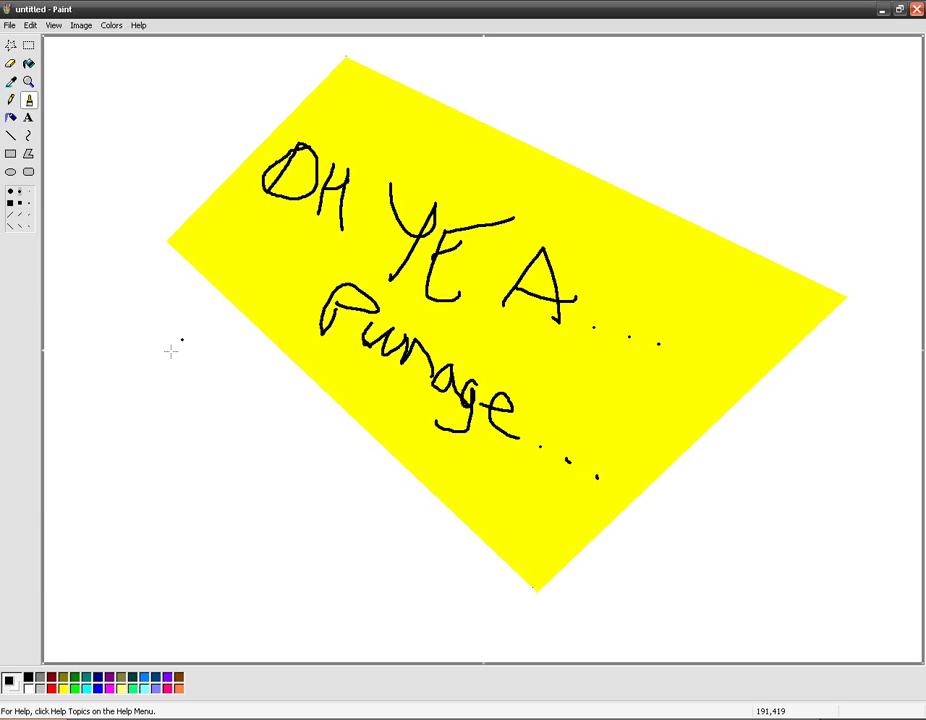
- Handwrite "Lets draw for real now CWH!" in black on the white area beside the yellow shape
{"action": "mouse_move", "coordinate": [200, 338]}
{"action": "left_mouse_down"}
{"action": "mouse_move", "coordinate": [174, 373]}
{"action": "mouse_move", "coordinate": [213, 369]}
{"action": "mouse_move", "coordinate": [223, 394]}
{"action": "mouse_move", "coordinate": [242, 378]}
{"action": "mouse_move", "coordinate": [229, 396]}
{"action": "mouse_move", "coordinate": [237, 426]}
{"action": "left_mouse_up"}
{"action": "mouse_move", "coordinate": [310, 433]}
{"action": "left_mouse_down"}
{"action": "mouse_move", "coordinate": [315, 475]}
{"action": "mouse_move", "coordinate": [333, 462]}
{"action": "mouse_move", "coordinate": [341, 474]}
{"action": "mouse_move", "coordinate": [328, 484]}
{"action": "mouse_move", "coordinate": [341, 476]}
{"action": "mouse_move", "coordinate": [376, 519]}
{"action": "left_mouse_up"}
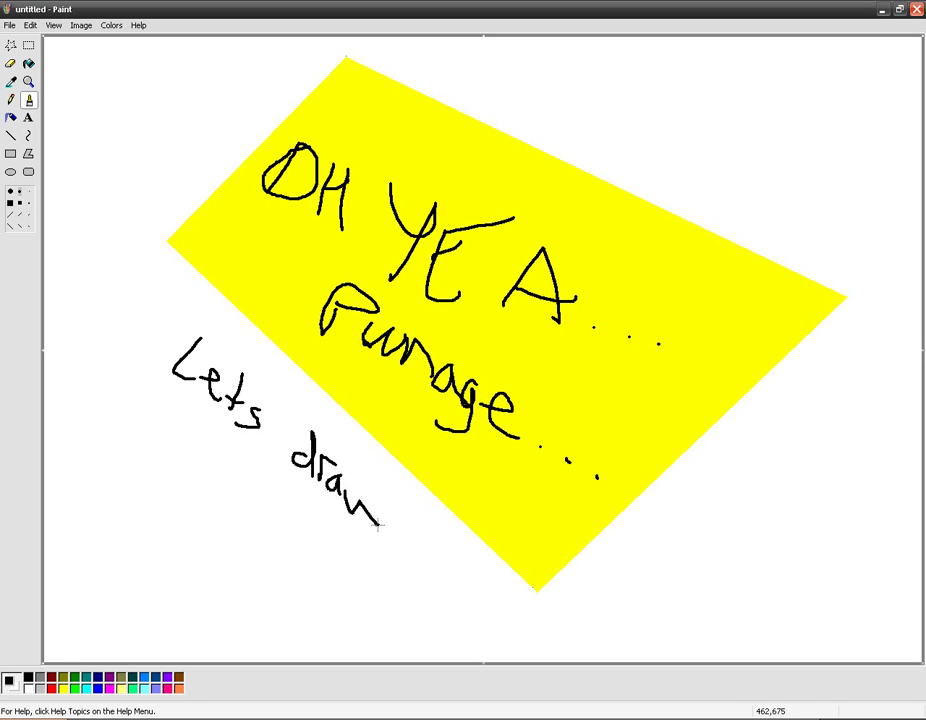
{"action": "left_click_drag", "start_coordinate": [169, 445], "coordinate": [184, 416]}
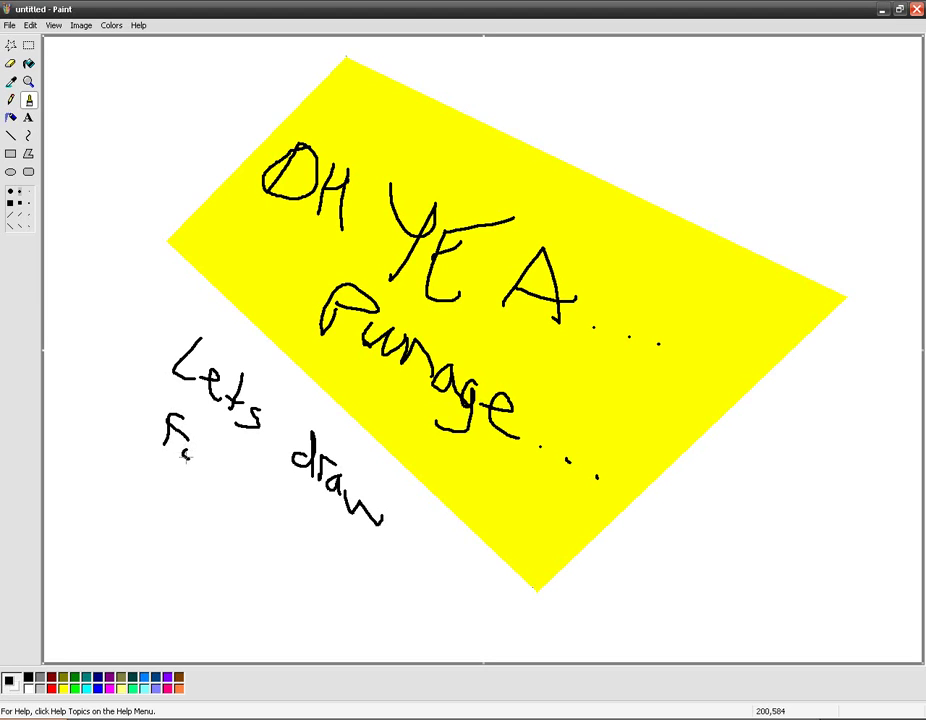
{"action": "left_click_drag", "start_coordinate": [224, 490], "coordinate": [241, 500]}
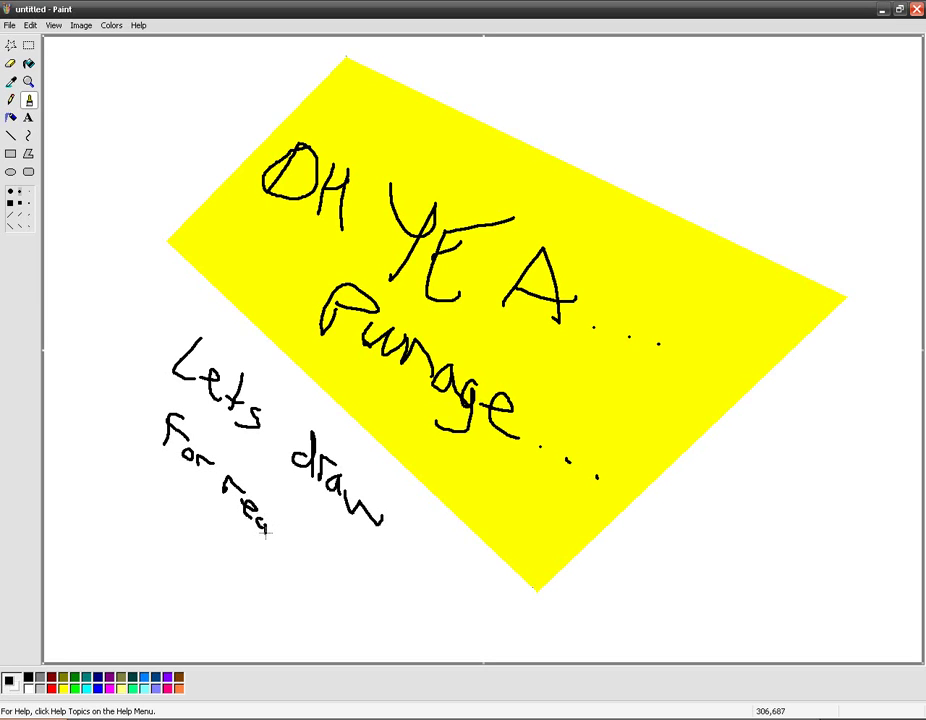
{"action": "mouse_move", "coordinate": [116, 514]}
{"action": "left_mouse_down"}
{"action": "mouse_move", "coordinate": [149, 518]}
{"action": "mouse_move", "coordinate": [168, 502]}
{"action": "left_mouse_up"}
{"action": "mouse_move", "coordinate": [177, 529]}
{"action": "left_mouse_down"}
{"action": "mouse_move", "coordinate": [174, 546]}
{"action": "mouse_move", "coordinate": [220, 548]}
{"action": "mouse_move", "coordinate": [244, 561]}
{"action": "left_mouse_up"}
{"action": "mouse_move", "coordinate": [132, 532]}
{"action": "left_mouse_down"}
{"action": "mouse_move", "coordinate": [93, 537]}
{"action": "mouse_move", "coordinate": [117, 563]}
{"action": "mouse_move", "coordinate": [123, 552]}
{"action": "mouse_move", "coordinate": [120, 573]}
{"action": "mouse_move", "coordinate": [150, 574]}
{"action": "mouse_move", "coordinate": [149, 559]}
{"action": "mouse_move", "coordinate": [164, 577]}
{"action": "mouse_move", "coordinate": [143, 597]}
{"action": "mouse_move", "coordinate": [153, 585]}
{"action": "mouse_move", "coordinate": [178, 588]}
{"action": "mouse_move", "coordinate": [182, 620]}
{"action": "left_mouse_up"}
- Start a new blank image without saving the current drawing
{"action": "left_click", "coordinate": [9, 25]}
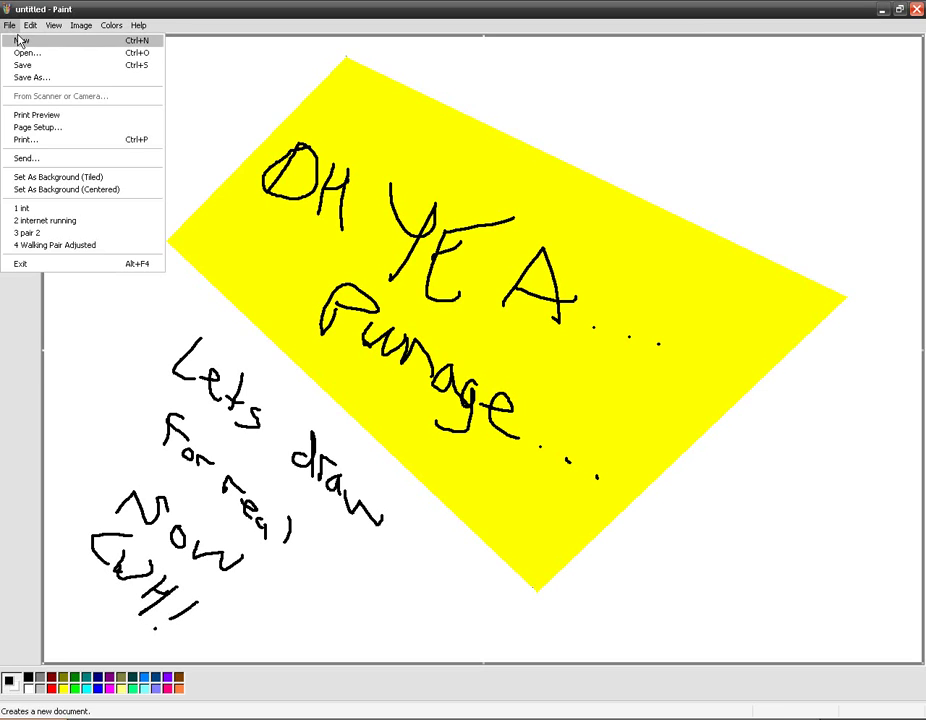
{"action": "left_click", "coordinate": [22, 38]}
{"action": "left_click", "coordinate": [459, 388]}
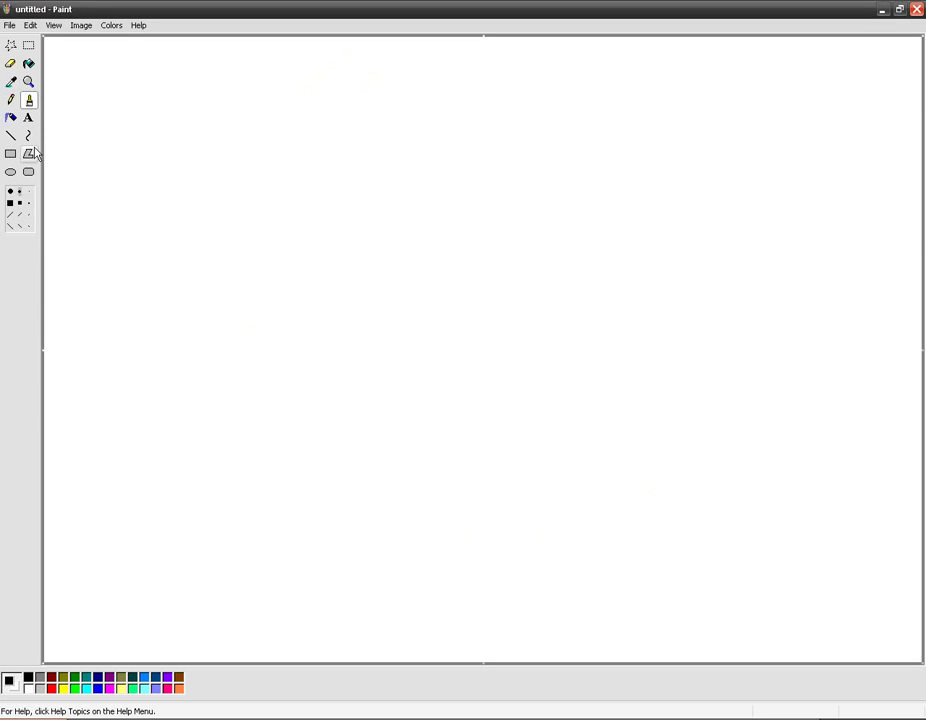
- Draw a large rectangle in the upper middle of the canvas and fill it with black
{"action": "left_click", "coordinate": [10, 153]}
{"action": "left_click_drag", "start_coordinate": [169, 102], "coordinate": [688, 482]}
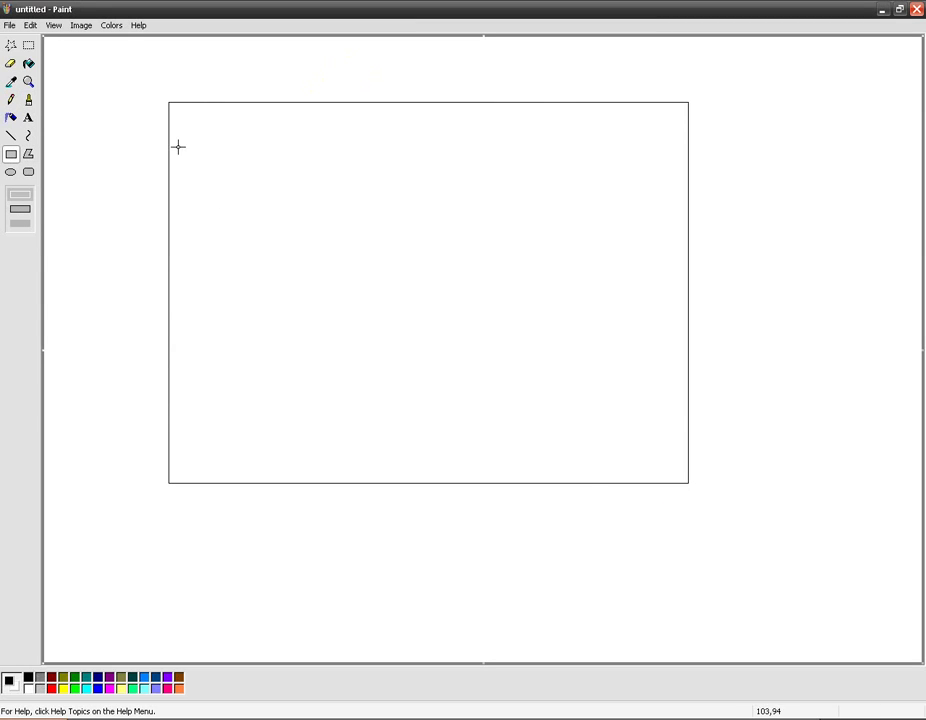
{"action": "left_click", "coordinate": [29, 63]}
{"action": "left_click", "coordinate": [355, 207]}
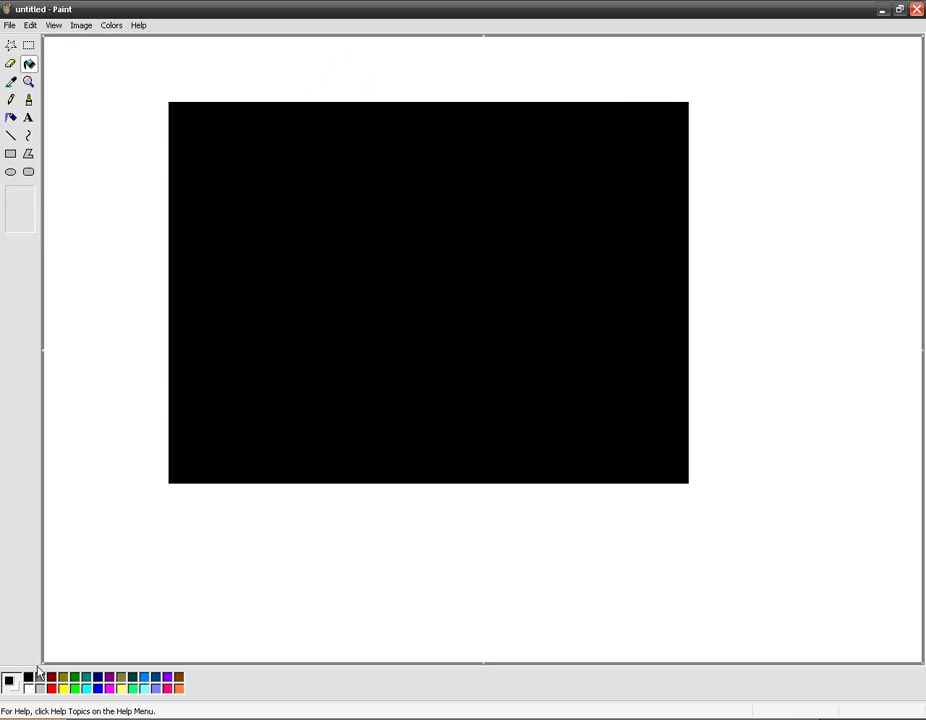
- Draw two wide grey outlined ellipses as wheels across the lower edge of the black rectangle, one near each end
{"action": "left_click", "coordinate": [29, 137]}
{"action": "left_click", "coordinate": [11, 172]}
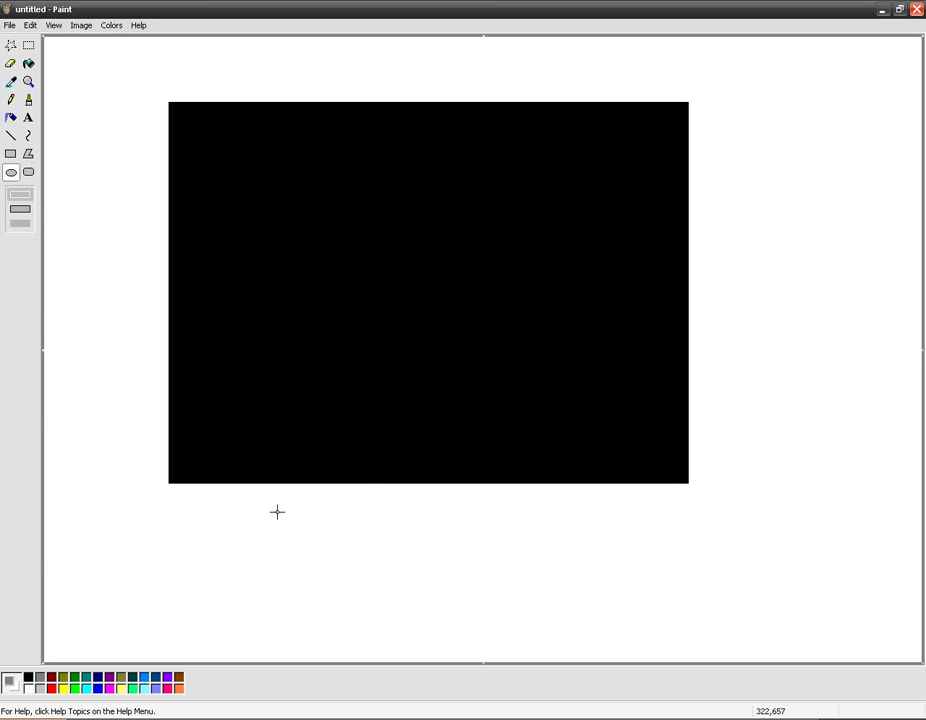
{"action": "left_click_drag", "start_coordinate": [202, 461], "coordinate": [356, 524]}
{"action": "left_click_drag", "start_coordinate": [521, 455], "coordinate": [680, 521]}
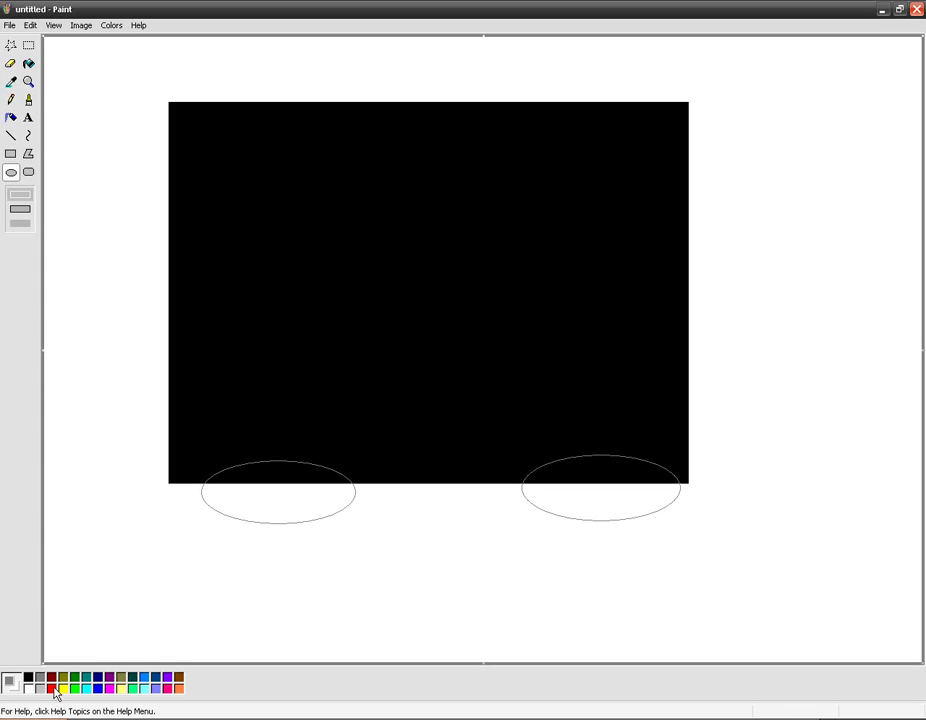
- Fill both wheel ellipses completely with red, including the parts overlapping the black rectangle
{"action": "left_click", "coordinate": [28, 63]}
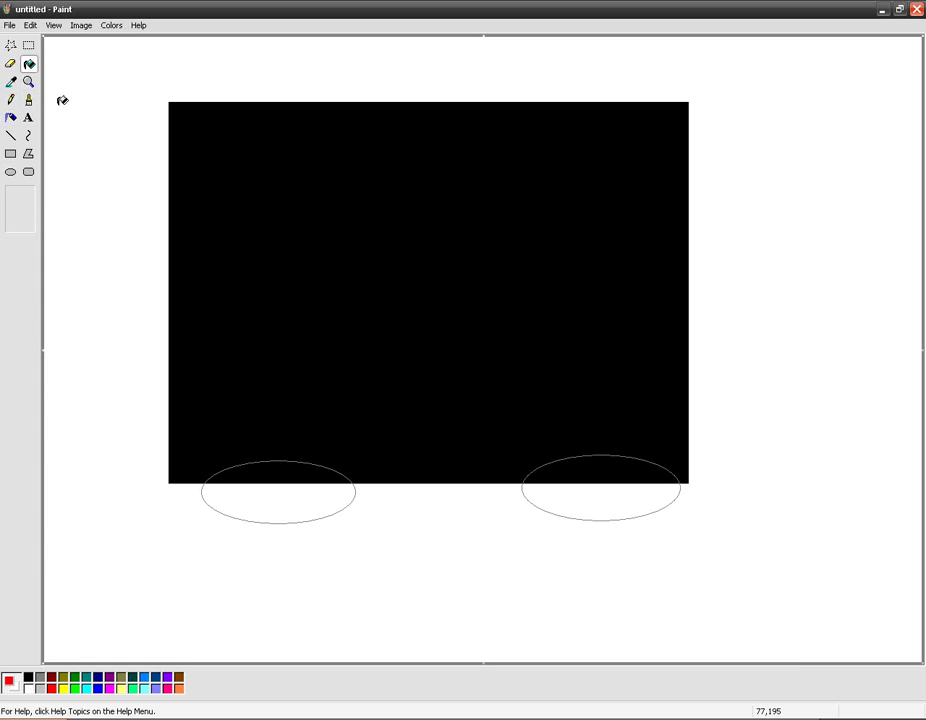
{"action": "left_click", "coordinate": [276, 500]}
{"action": "left_click", "coordinate": [575, 492]}
{"action": "left_click", "coordinate": [581, 469]}
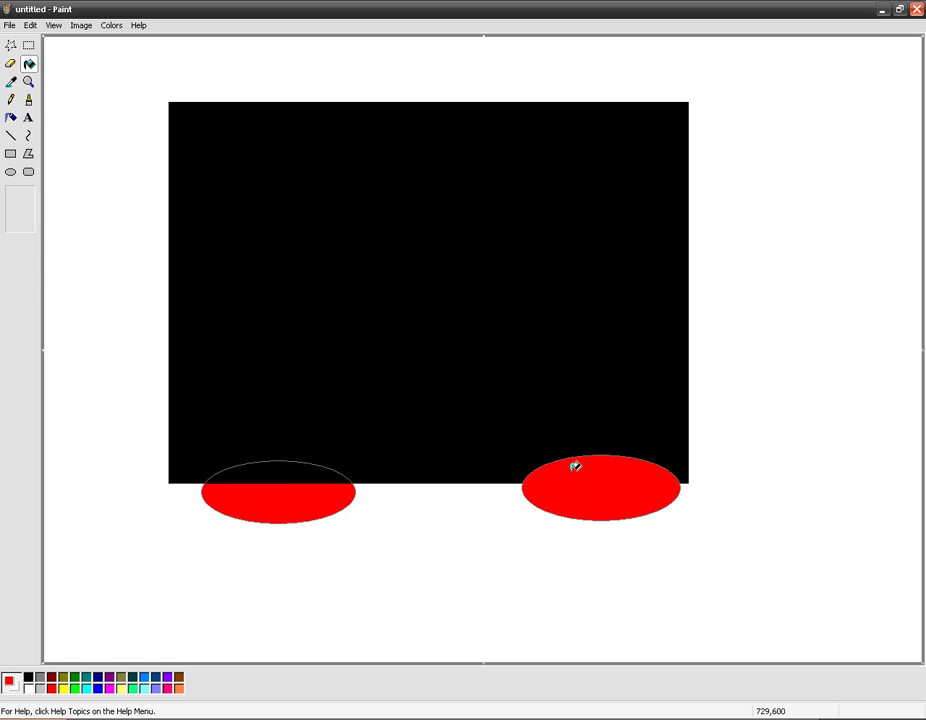
{"action": "left_click", "coordinate": [328, 472]}
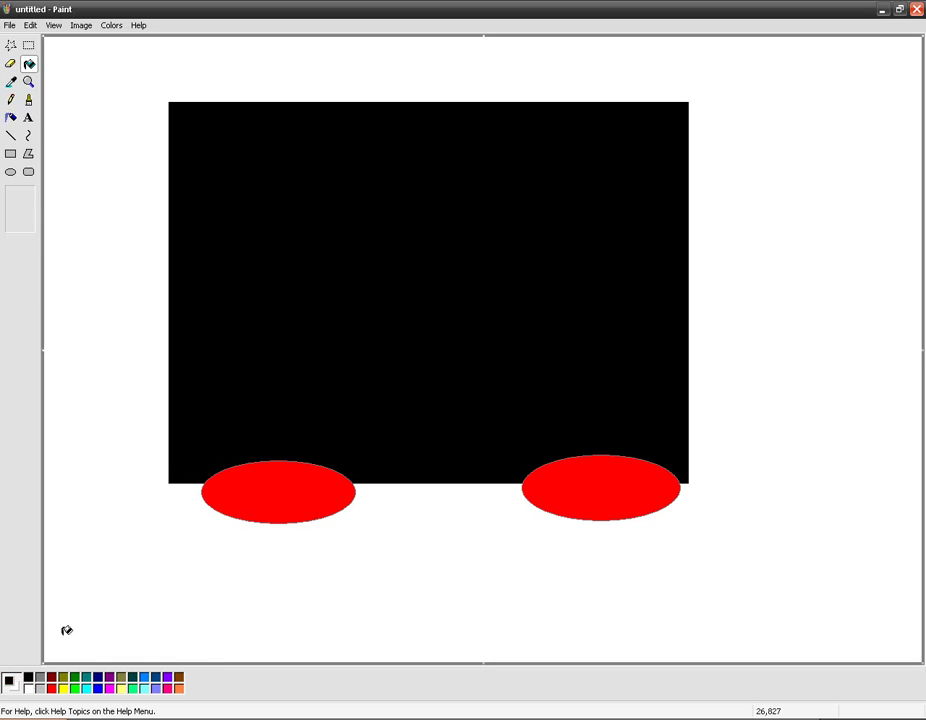
- Draw a small white-filled ellipse with a black outline as a hub in the centre of each red wheel
{"action": "left_click", "coordinate": [10, 171]}
{"action": "left_click", "coordinate": [19, 210]}
{"action": "left_click_drag", "start_coordinate": [252, 483], "coordinate": [314, 507]}
{"action": "left_click_drag", "start_coordinate": [253, 484], "coordinate": [304, 503]}
{"action": "left_click_drag", "start_coordinate": [581, 477], "coordinate": [632, 500]}
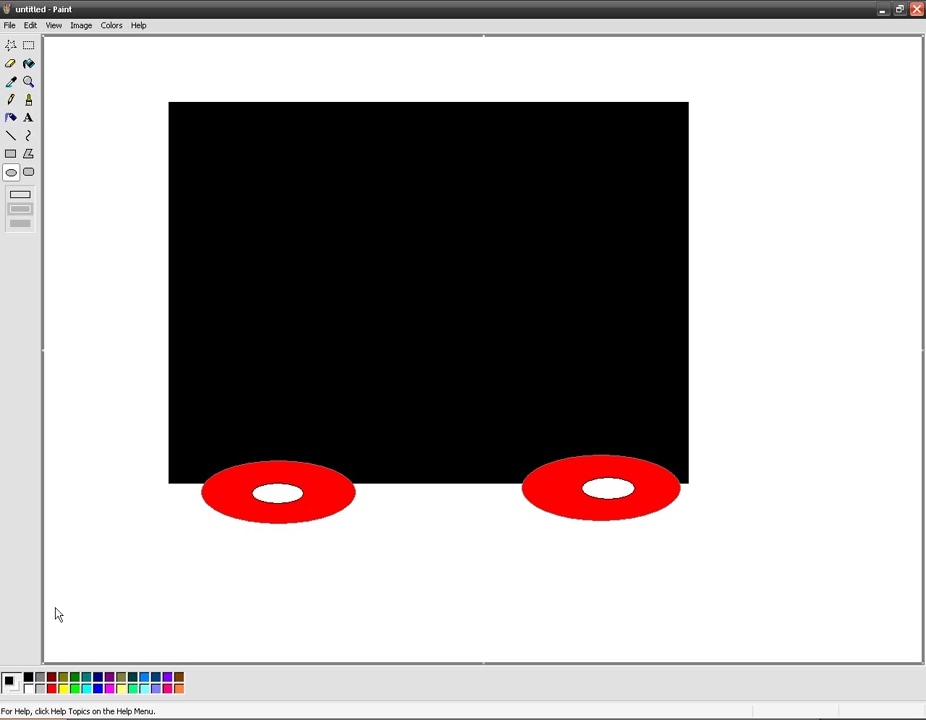
- Draw an upright white rectangle as a window in the upper left part of the black body and fill it white
{"action": "left_click", "coordinate": [28, 688]}
{"action": "left_click_drag", "start_coordinate": [251, 167], "coordinate": [294, 237]}
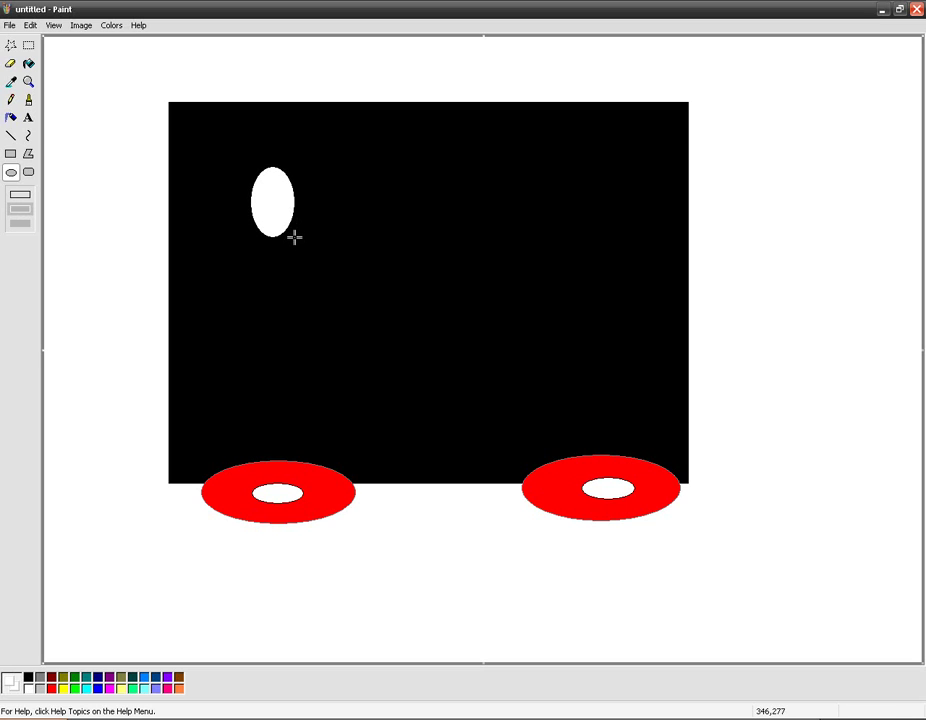
{"action": "key", "text": "ctrl+z"}
{"action": "left_click", "coordinate": [11, 153]}
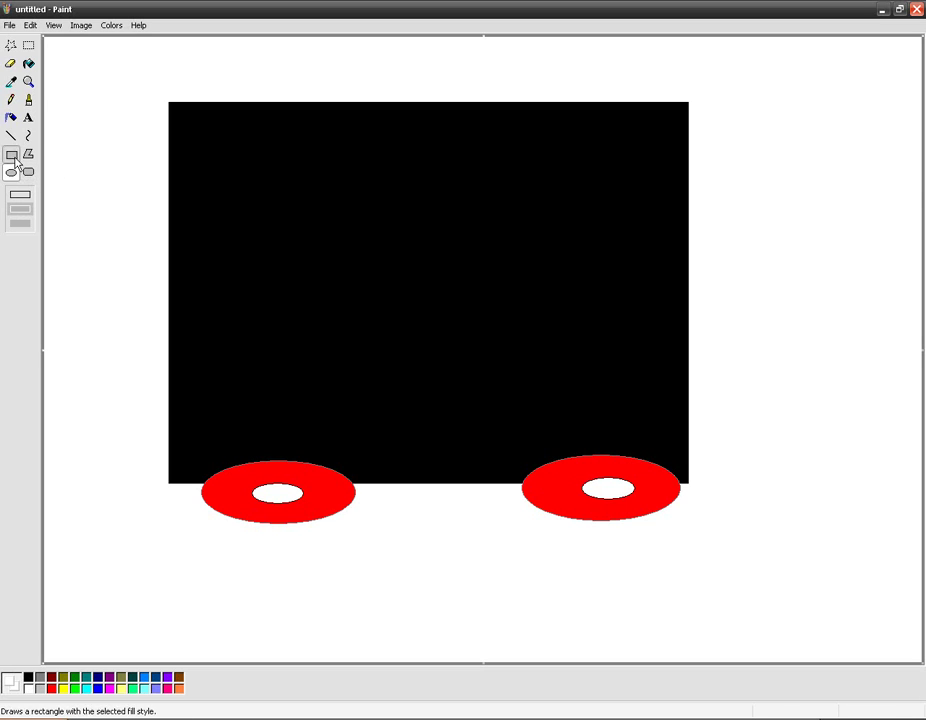
{"action": "left_click_drag", "start_coordinate": [193, 150], "coordinate": [301, 295]}
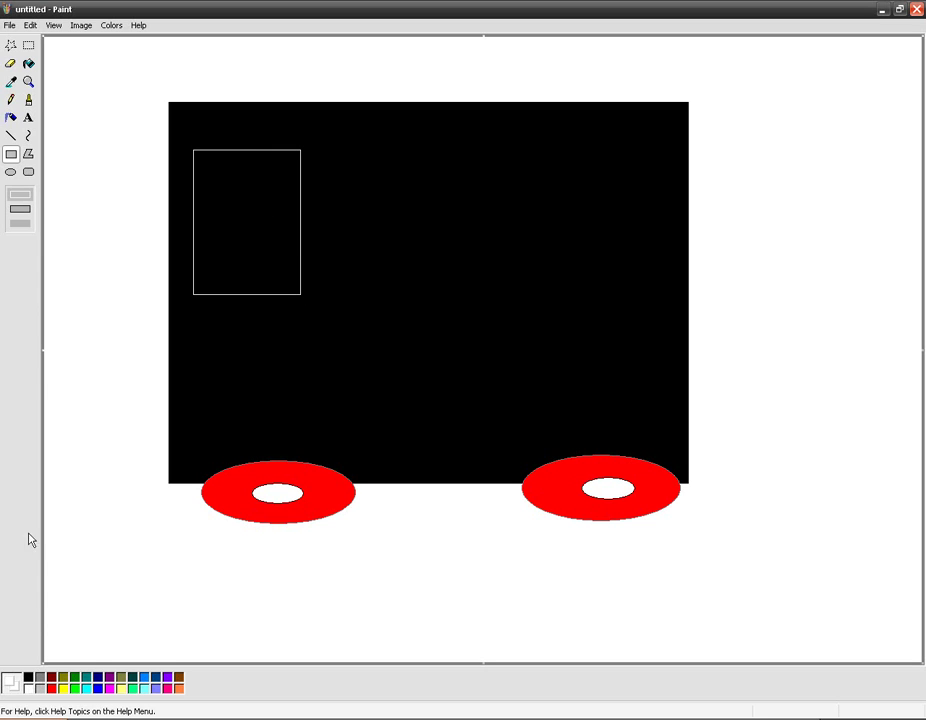
{"action": "left_click", "coordinate": [29, 63]}
{"action": "left_click", "coordinate": [268, 221]}
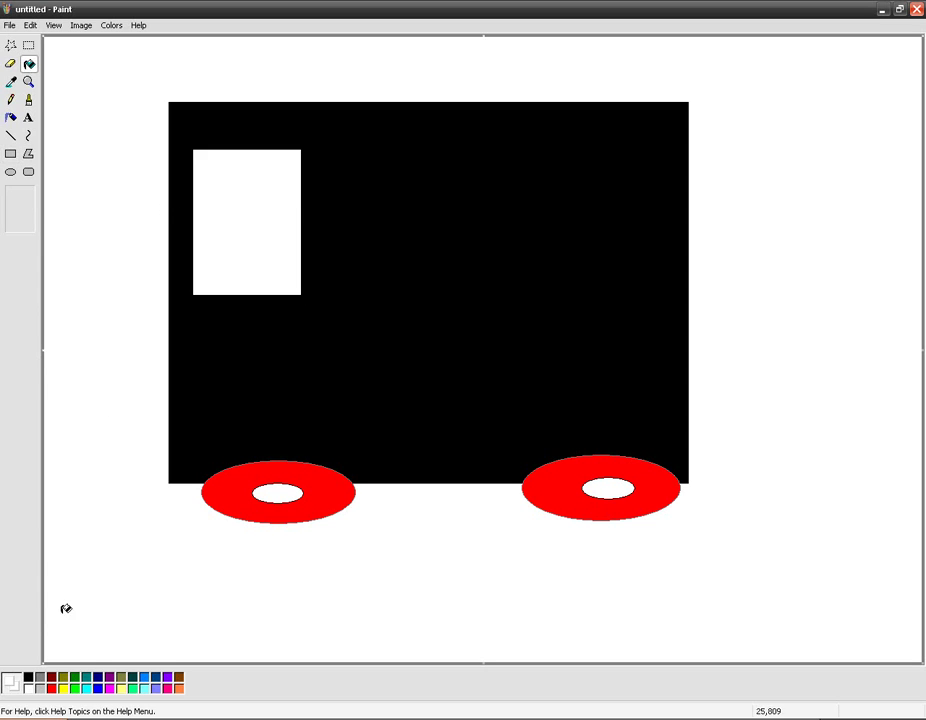
- Draw a black steering wheel in the window from two short horizontal lines and two nested upright ellipses
{"action": "left_click", "coordinate": [28, 677]}
{"action": "left_click", "coordinate": [11, 137]}
{"action": "left_click_drag", "start_coordinate": [194, 210], "coordinate": [239, 232]}
{"action": "left_click", "coordinate": [11, 172]}
{"action": "left_click", "coordinate": [12, 135]}
{"action": "left_click", "coordinate": [11, 172]}
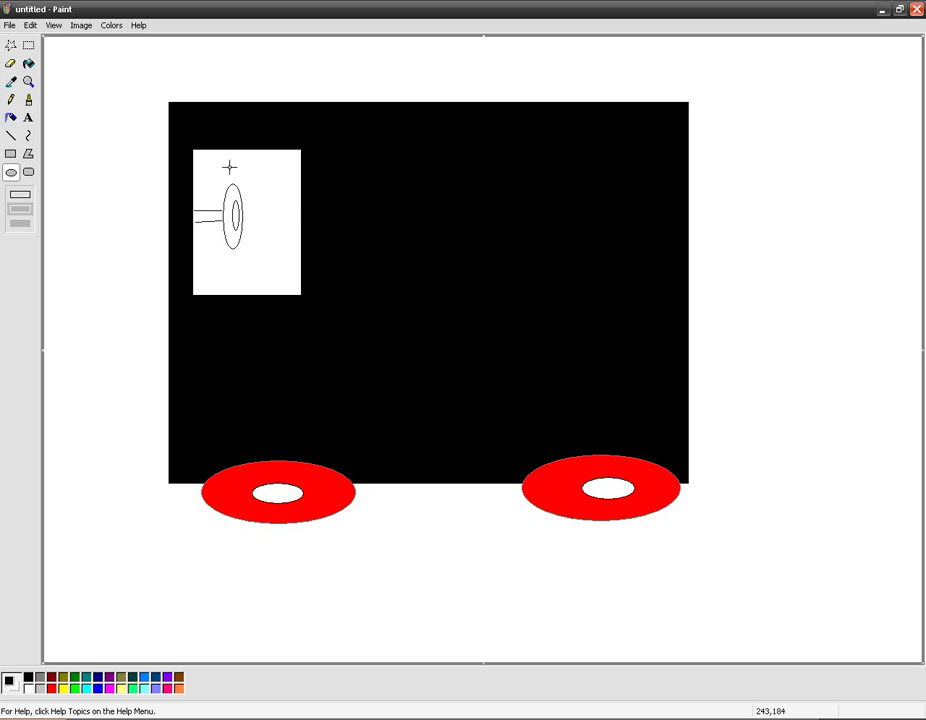
- Draw a rounded-rectangle head beside the steering wheel, with an ellipse eye about 25x17 pixels and a thin rectangle mouth
{"action": "left_click", "coordinate": [28, 172]}
{"action": "left_click_drag", "start_coordinate": [256, 192], "coordinate": [296, 226]}
{"action": "left_click", "coordinate": [10, 172]}
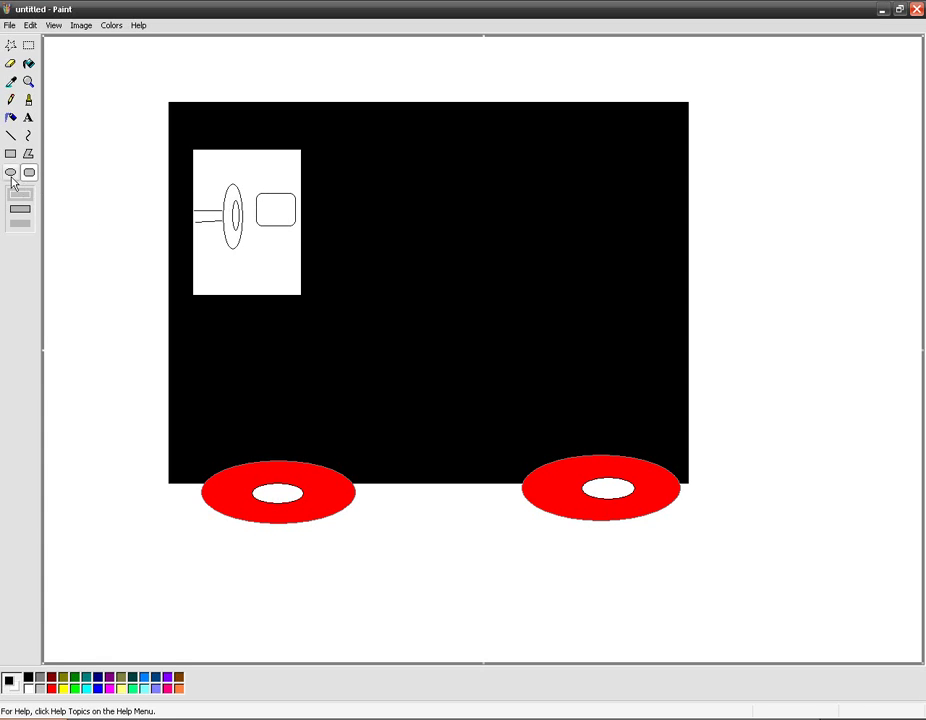
{"action": "left_click_drag", "start_coordinate": [259, 201], "coordinate": [277, 212]}
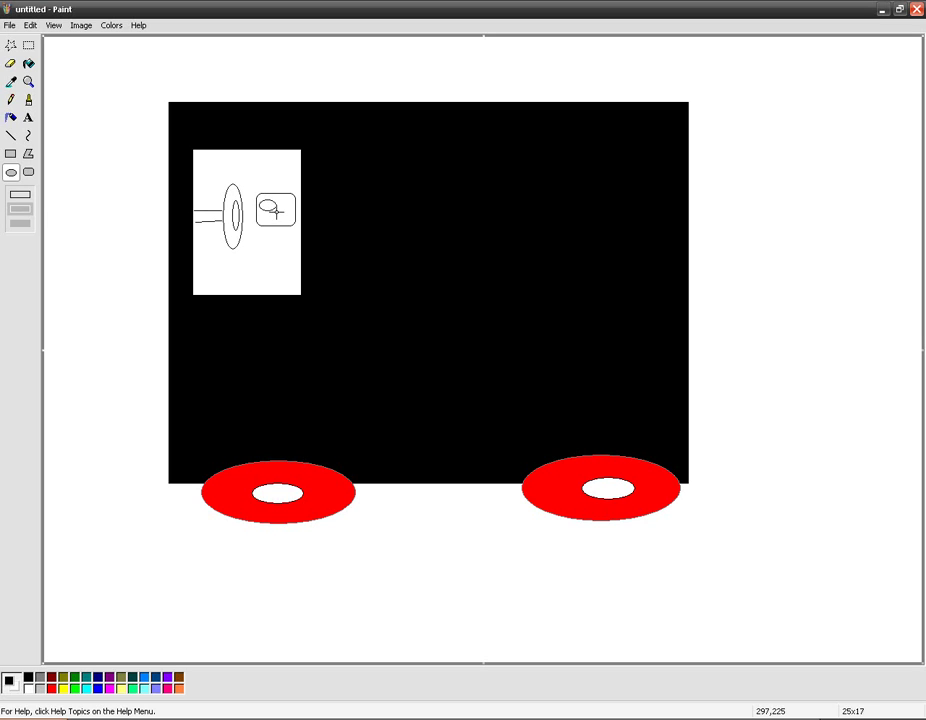
{"action": "left_click", "coordinate": [10, 154]}
{"action": "left_click_drag", "start_coordinate": [259, 216], "coordinate": [292, 222]}
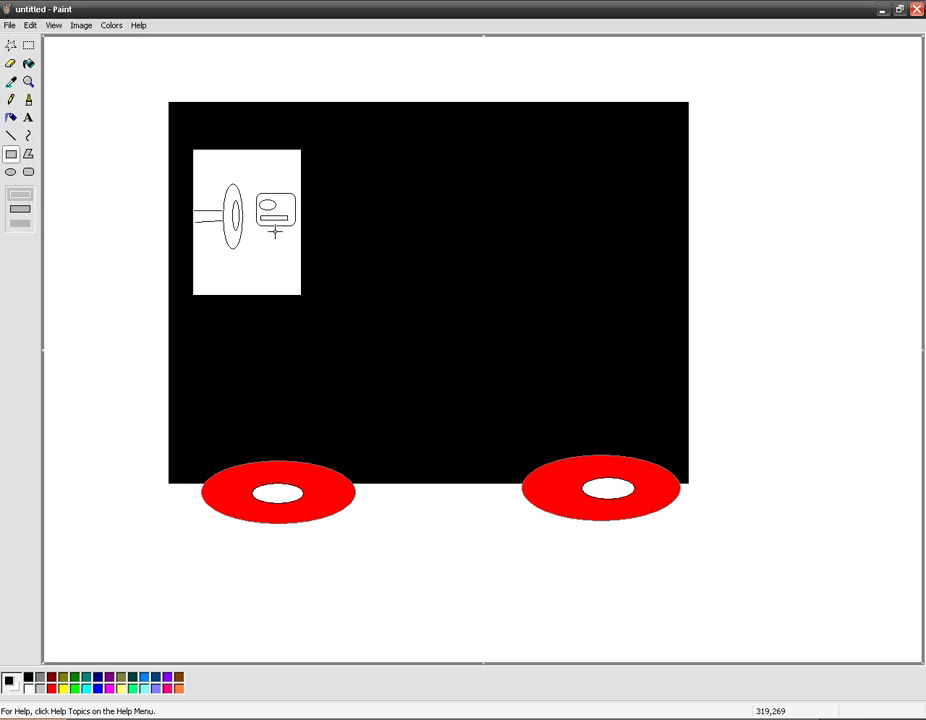
- Draw a narrow rectangular body under the head, fill it with blue, and add a tiny blue pupil inside the eye
{"action": "left_click_drag", "start_coordinate": [268, 228], "coordinate": [290, 297]}
{"action": "left_click", "coordinate": [51, 688]}
{"action": "left_click", "coordinate": [146, 679]}
{"action": "left_click", "coordinate": [29, 63]}
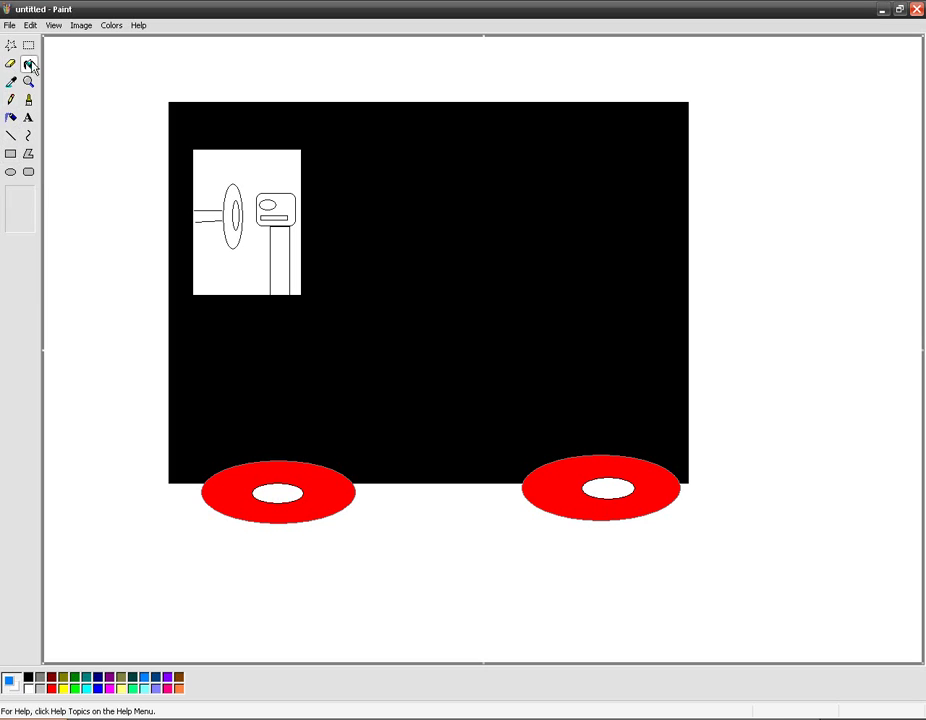
{"action": "left_click", "coordinate": [269, 258]}
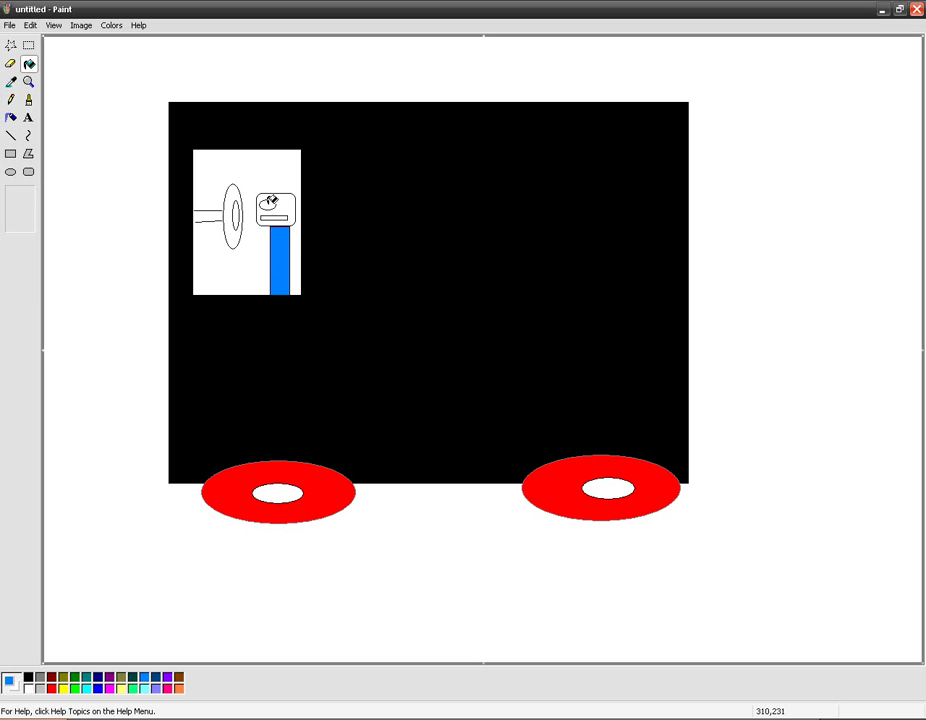
{"action": "left_click", "coordinate": [11, 172]}
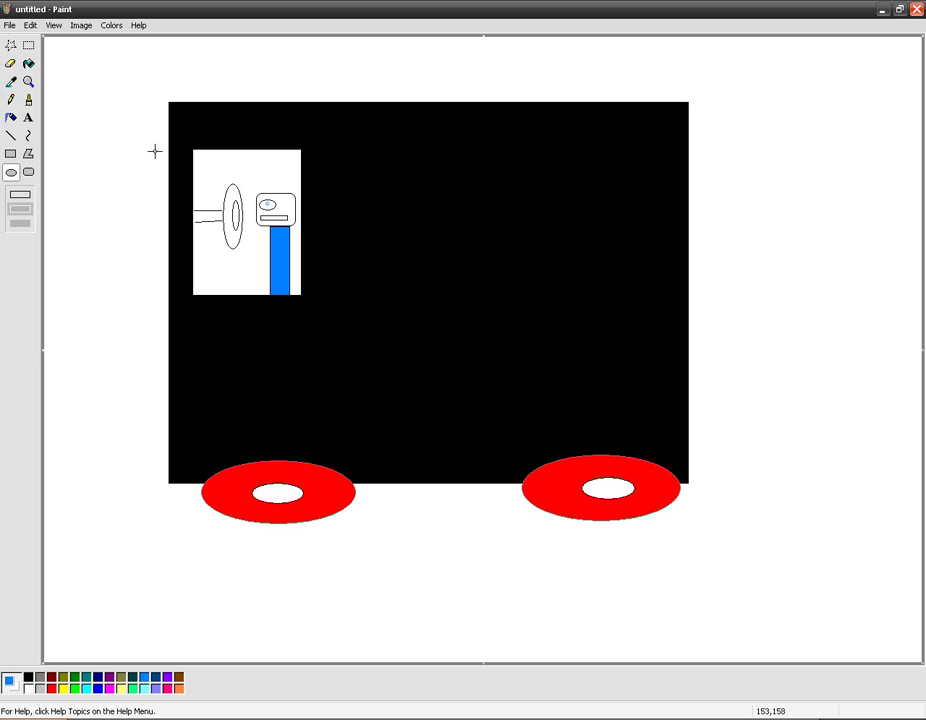
- Draw a blue line slanting up from the head and a white-filled, blue-outlined ellipse at its end as a speech bubble
{"action": "left_click", "coordinate": [11, 135]}
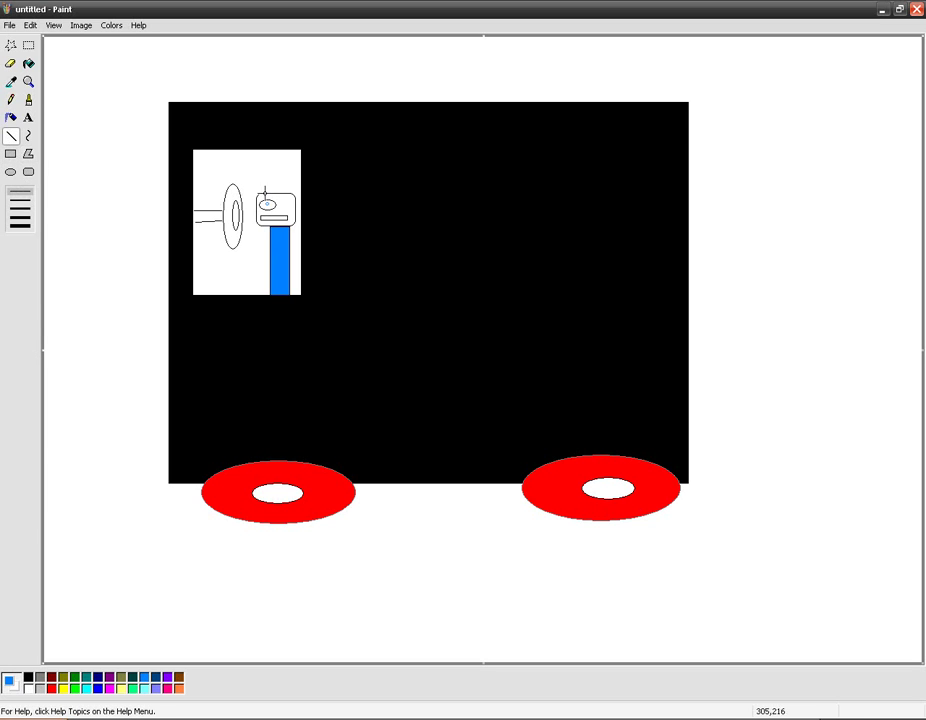
{"action": "left_click_drag", "start_coordinate": [267, 193], "coordinate": [316, 150]}
{"action": "left_click", "coordinate": [11, 172]}
{"action": "left_click_drag", "start_coordinate": [259, 75], "coordinate": [411, 150]}
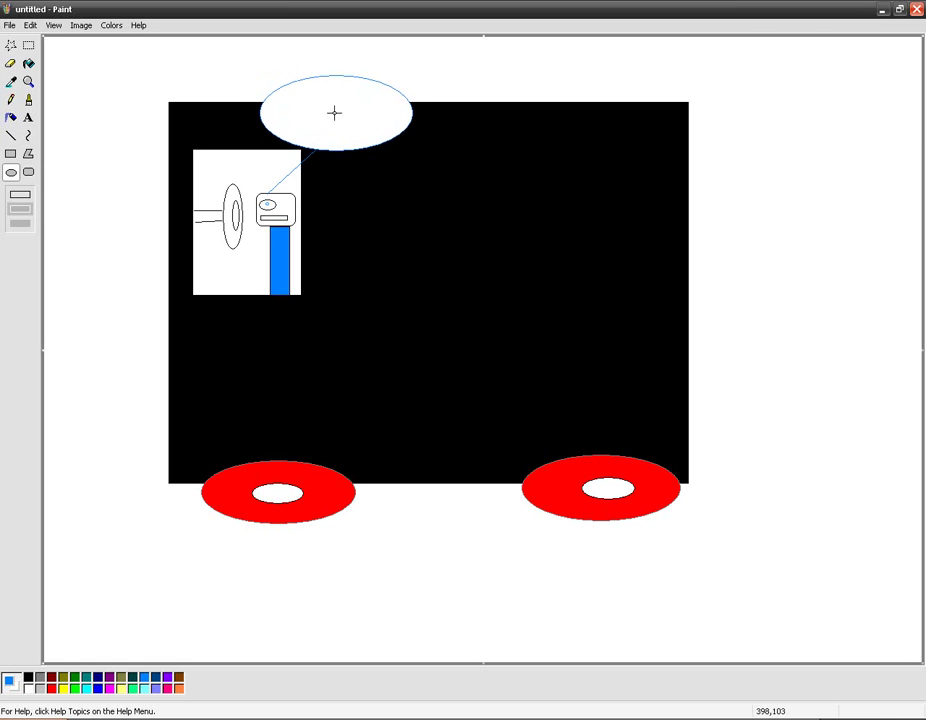
- Add the text "I OWN!!!" in blue inside the speech bubble and set its font size to 16
{"action": "left_click", "coordinate": [28, 117]}
{"action": "left_click_drag", "start_coordinate": [284, 91], "coordinate": [379, 128]}
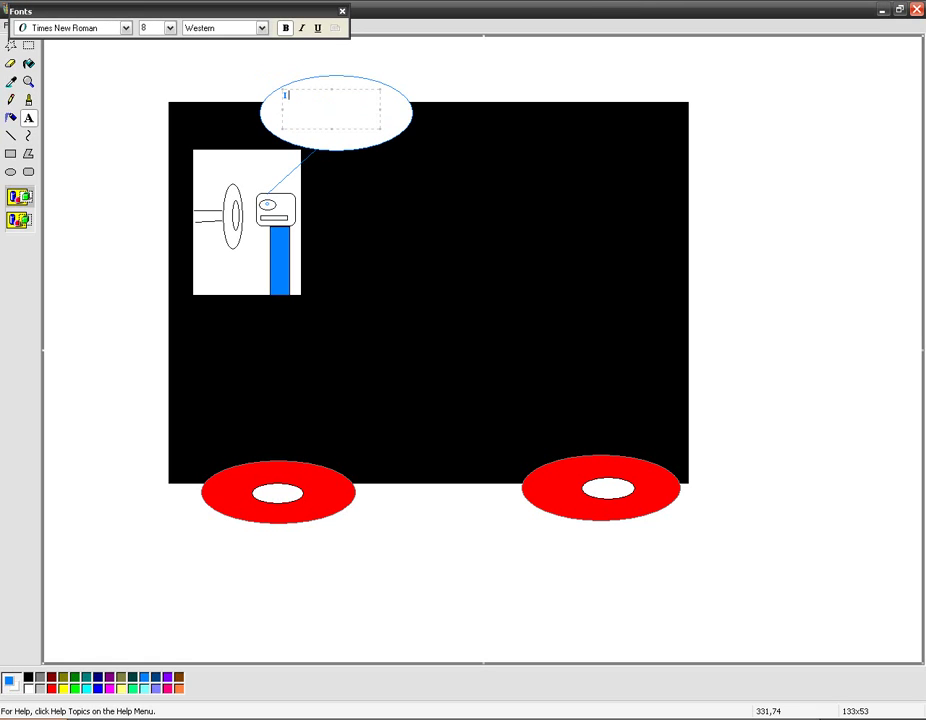
{"action": "left_click_drag", "start_coordinate": [325, 100], "coordinate": [282, 96]}
{"action": "left_click", "coordinate": [170, 28]}
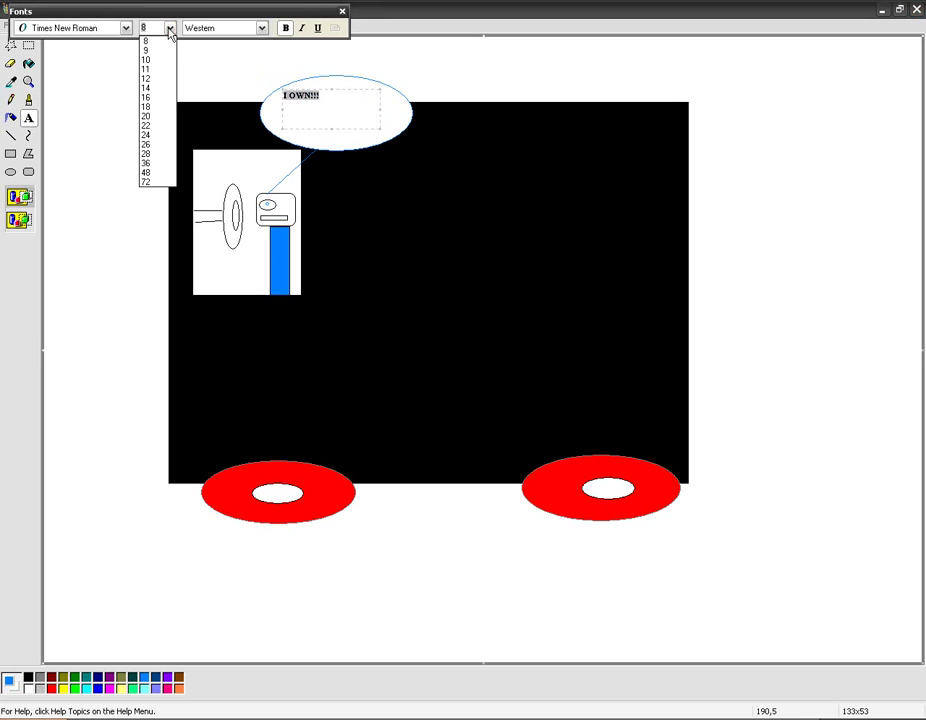
{"action": "left_click", "coordinate": [145, 97]}
{"action": "left_click", "coordinate": [475, 83]}
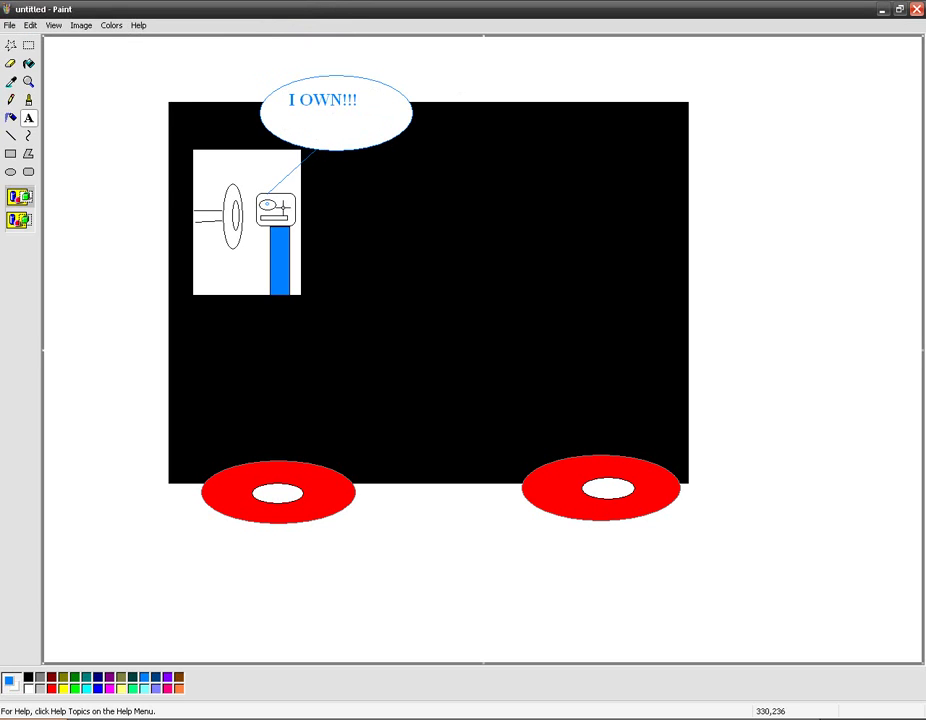